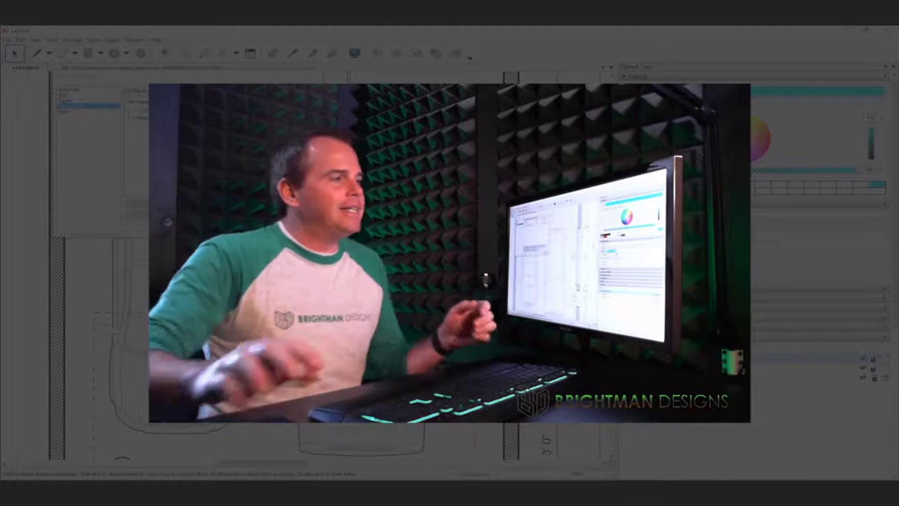
- Switch to the garage model in SketchUp and examine its walls, window and overall form
{"action": "key", "text": "alt+Tab"}
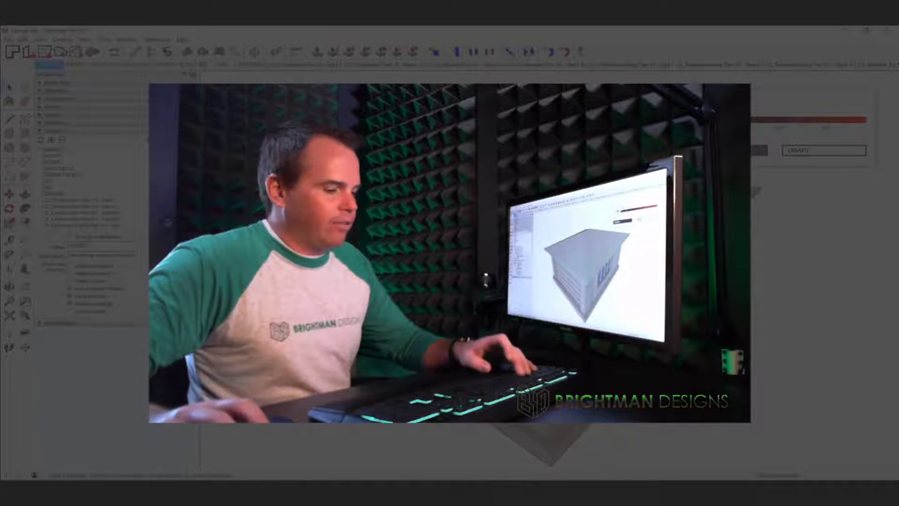
{"action": "scroll", "coordinate": [585, 244], "scroll_direction": "up", "scroll_amount": 6}
{"action": "middle_click_drag", "start_coordinate": [585, 243], "coordinate": [703, 211]}
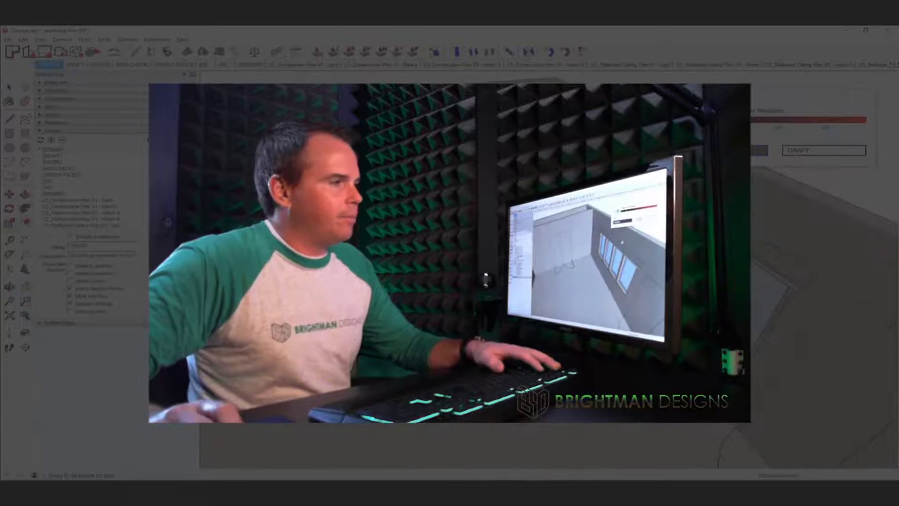
{"action": "scroll", "coordinate": [702, 211], "scroll_direction": "up", "scroll_amount": 2}
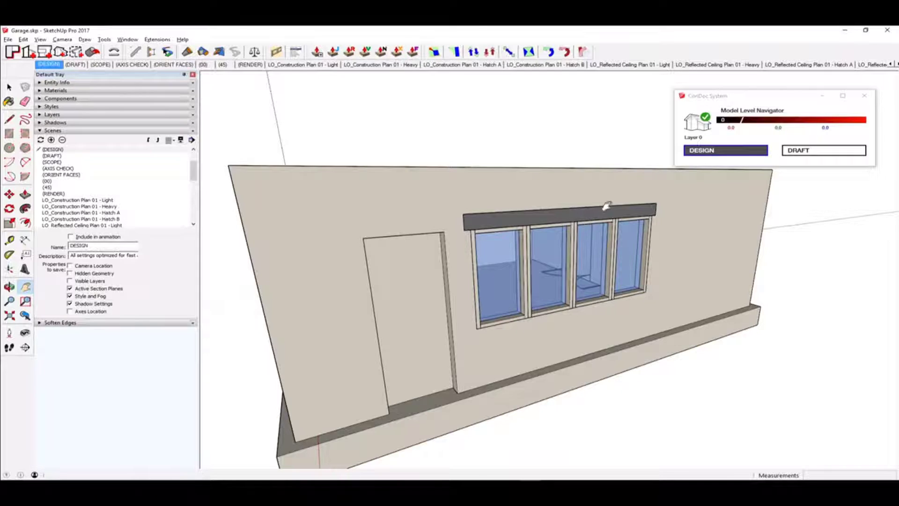
{"action": "scroll", "coordinate": [608, 205], "scroll_direction": "down", "scroll_amount": 3}
{"action": "middle_click_drag", "start_coordinate": [608, 205], "coordinate": [587, 243]}
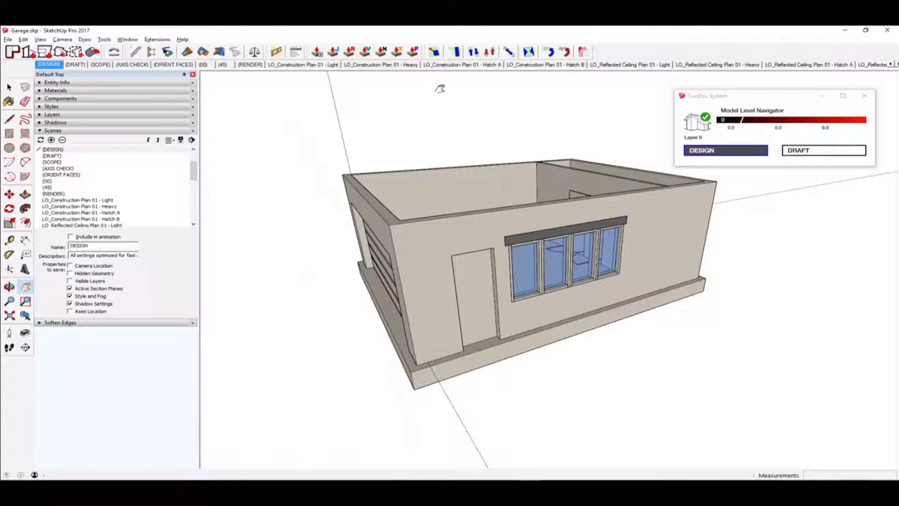
- Place a vertical section plane parallel to the garage door wall, cutting through the long window
{"action": "left_click", "coordinate": [26, 347]}
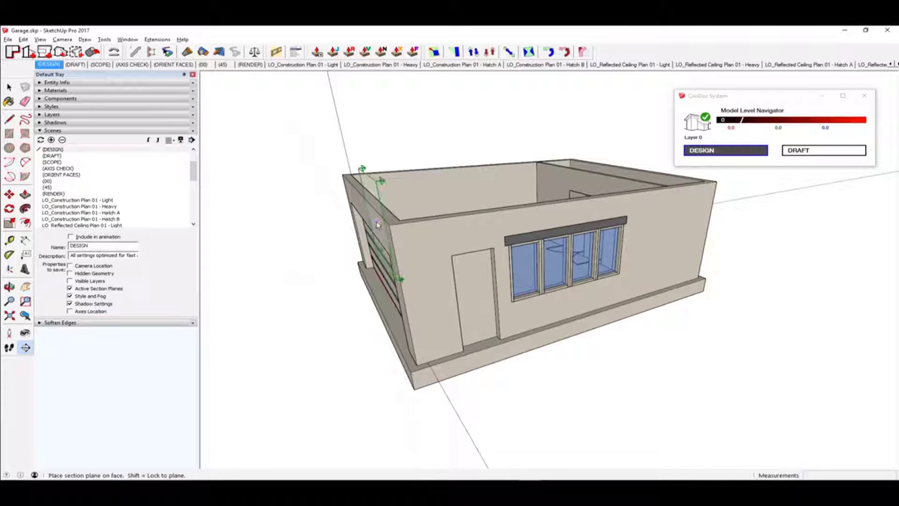
{"action": "scroll", "coordinate": [557, 267], "scroll_direction": "up", "scroll_amount": 4}
{"action": "left_click", "coordinate": [553, 223]}
{"action": "scroll", "coordinate": [599, 259], "scroll_direction": "down", "scroll_amount": 3}
{"action": "scroll", "coordinate": [633, 300], "scroll_direction": "down", "scroll_amount": 2}
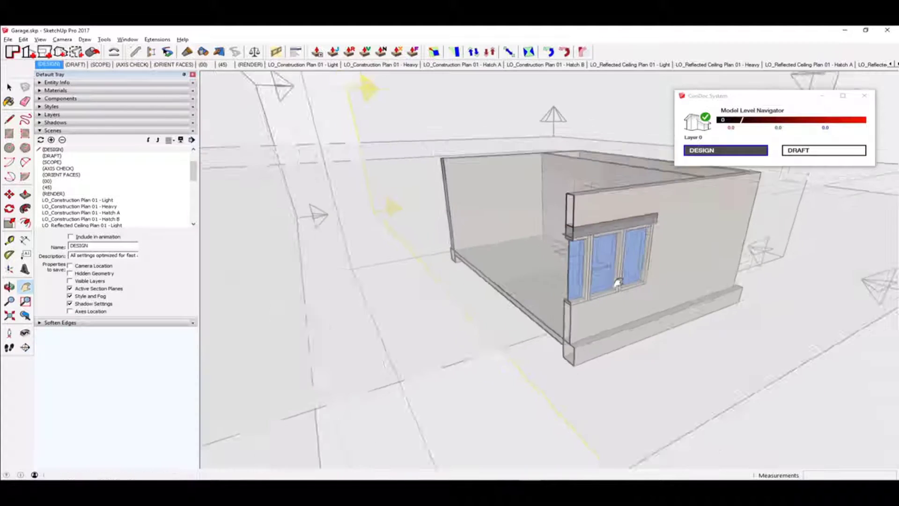
{"action": "scroll", "coordinate": [618, 282], "scroll_direction": "down", "scroll_amount": 2}
{"action": "mouse_move", "coordinate": [619, 282]}
{"action": "middle_mouse_down"}
{"action": "mouse_move", "coordinate": [735, 281]}
{"action": "mouse_move", "coordinate": [640, 271]}
{"action": "middle_mouse_up"}
{"action": "scroll", "coordinate": [681, 202], "scroll_direction": "down", "scroll_amount": 2}
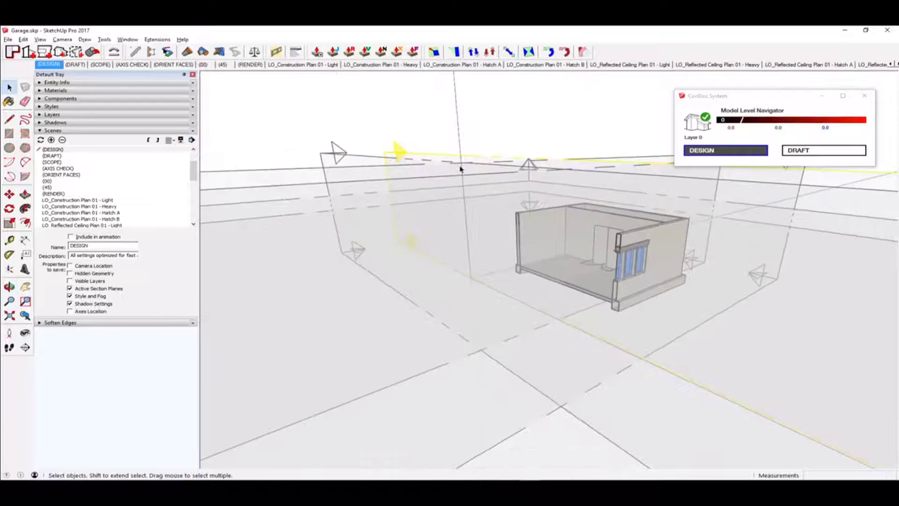
- Create a group from the slice of the active section plane
{"action": "middle_click_drag", "start_coordinate": [575, 202], "coordinate": [749, 208]}
{"action": "right_click", "coordinate": [764, 207]}
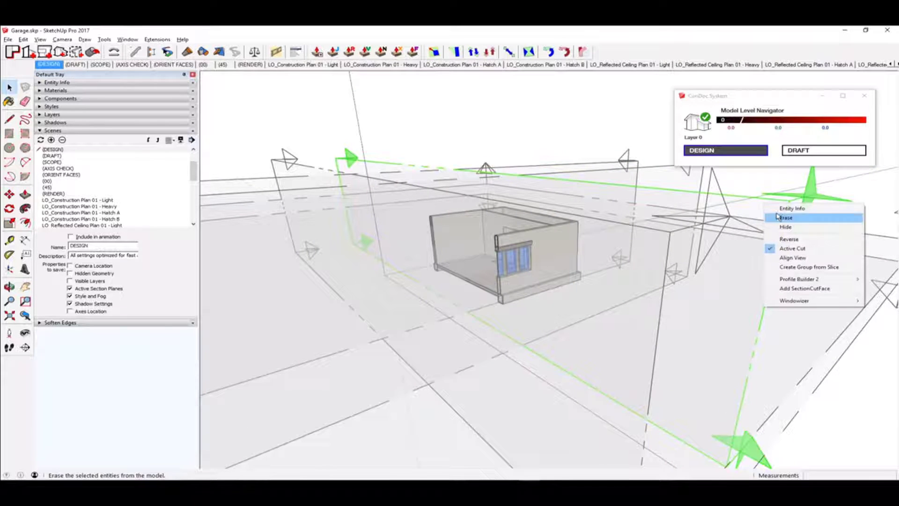
{"action": "right_click", "coordinate": [751, 202]}
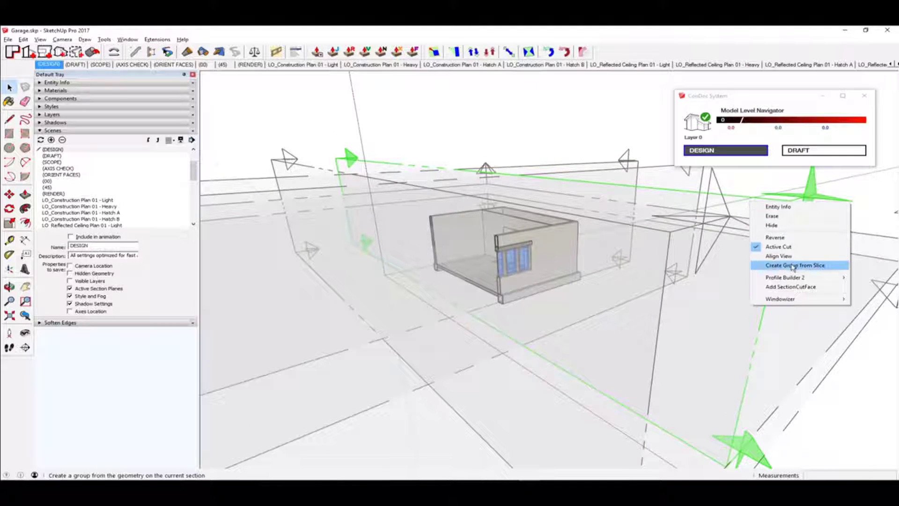
{"action": "left_click", "coordinate": [790, 266]}
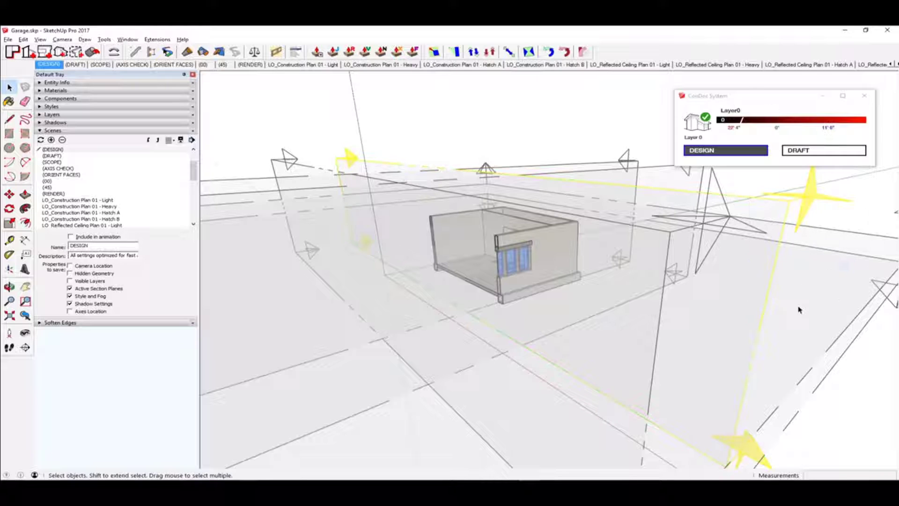
- Create the slice group again from the active section plane and erase that plane
{"action": "middle_click_drag", "start_coordinate": [833, 255], "coordinate": [790, 235]}
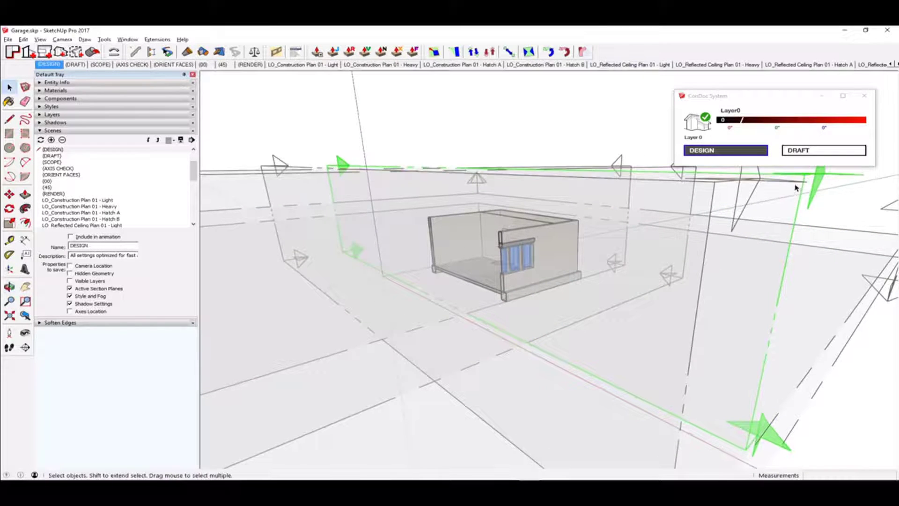
{"action": "middle_click_drag", "start_coordinate": [789, 201], "coordinate": [787, 218]}
{"action": "right_click", "coordinate": [787, 219]}
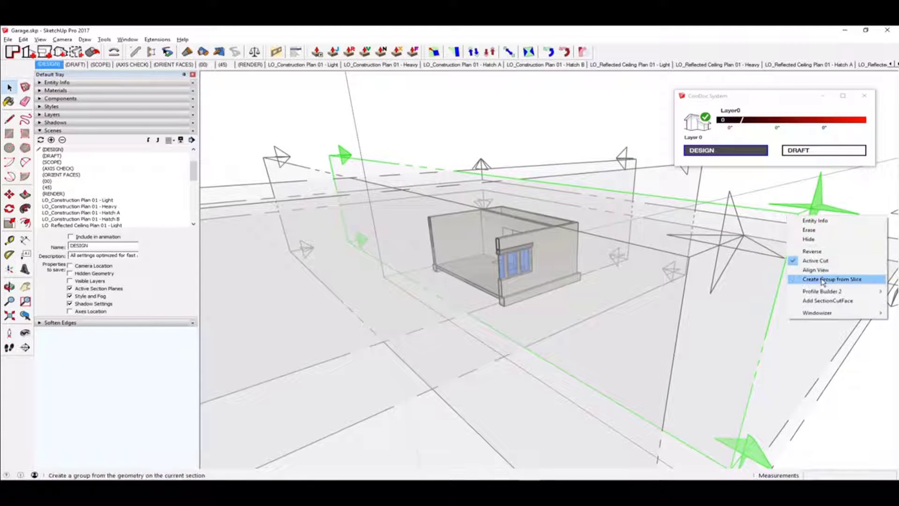
{"action": "left_click", "coordinate": [805, 281]}
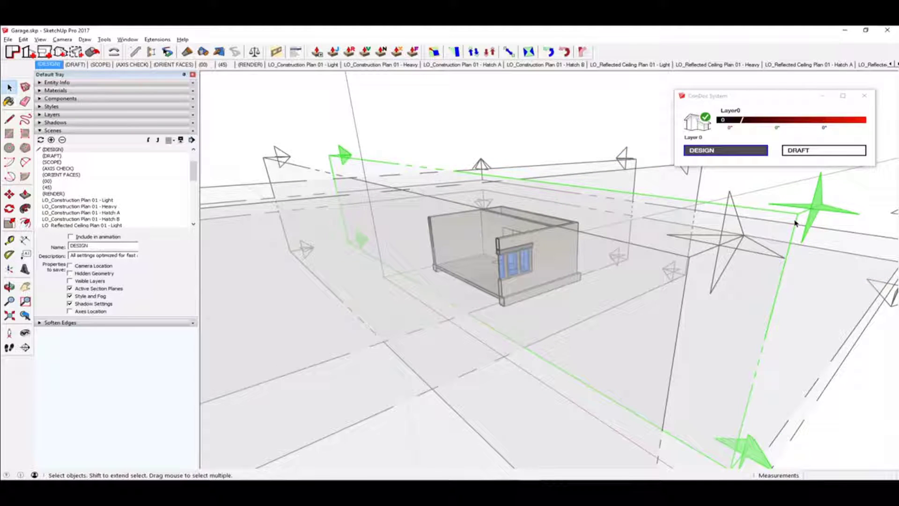
{"action": "key", "text": "Delete"}
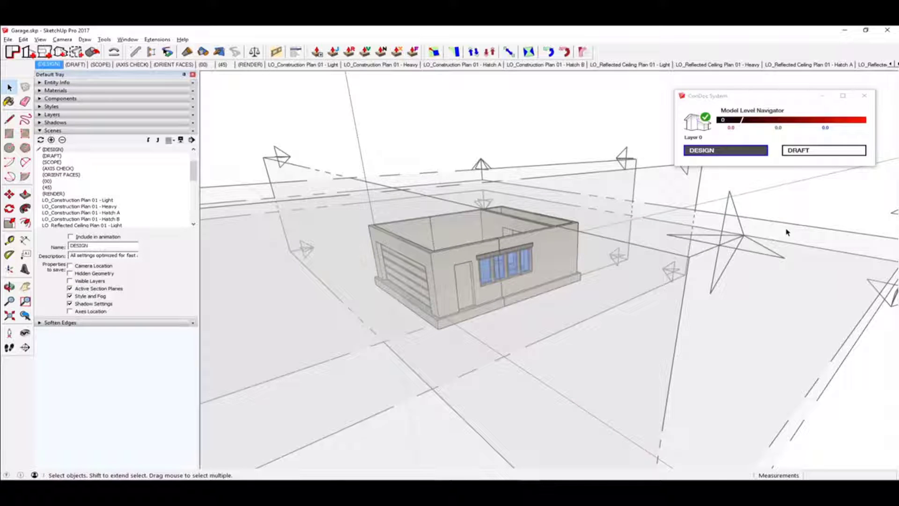
- Hide the remaining section planes and move the slice group out of the garage to open space beside it
{"action": "scroll", "coordinate": [492, 206], "scroll_direction": "up", "scroll_amount": 8}
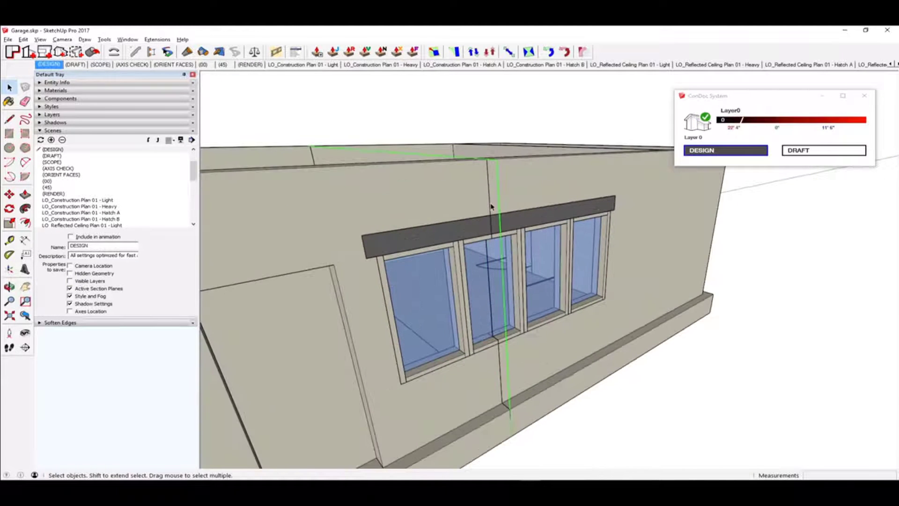
{"action": "scroll", "coordinate": [557, 206], "scroll_direction": "down", "scroll_amount": 7}
{"action": "key", "text": "m"}
{"action": "left_click", "coordinate": [661, 317]}
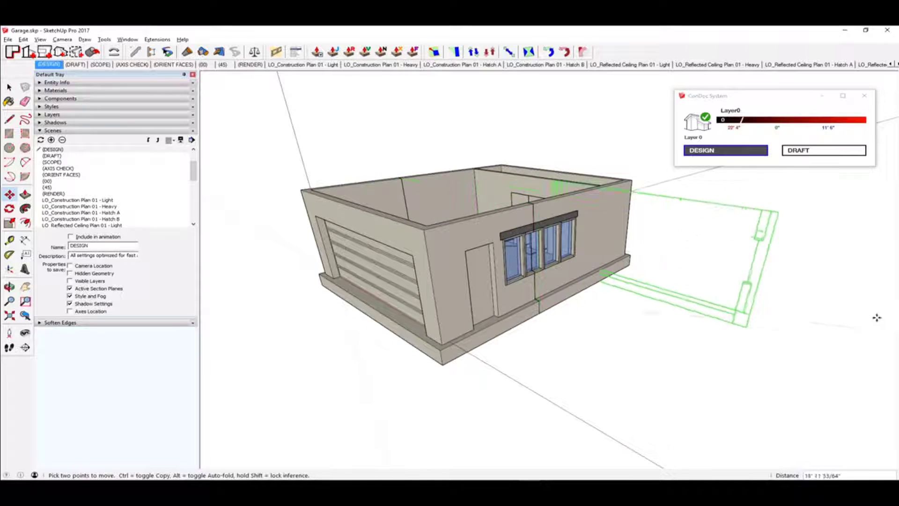
{"action": "left_click", "coordinate": [891, 269]}
{"action": "key", "text": "space"}
- Examine the extracted slice outline of the walls, slab and footings
{"action": "scroll", "coordinate": [823, 251], "scroll_direction": "up", "scroll_amount": 2}
{"action": "middle_click_drag", "start_coordinate": [827, 251], "coordinate": [677, 237], "text": "shift"}
{"action": "left_click", "coordinate": [823, 235]}
{"action": "middle_click_drag", "start_coordinate": [676, 237], "coordinate": [687, 253], "text": "shift"}
{"action": "scroll", "coordinate": [673, 218], "scroll_direction": "up", "scroll_amount": 4}
{"action": "scroll", "coordinate": [688, 257], "scroll_direction": "down", "scroll_amount": 3}
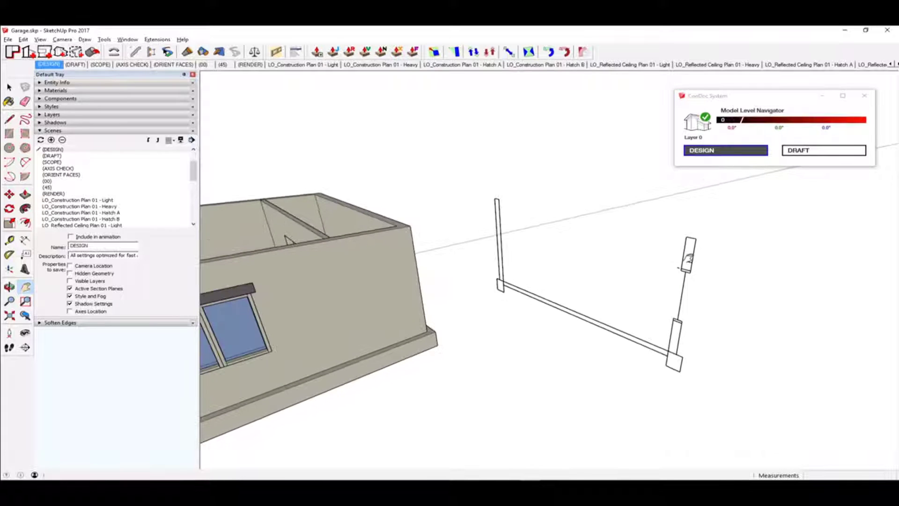
{"action": "scroll", "coordinate": [691, 257], "scroll_direction": "down", "scroll_amount": 2}
{"action": "scroll", "coordinate": [690, 262], "scroll_direction": "up", "scroll_amount": 4}
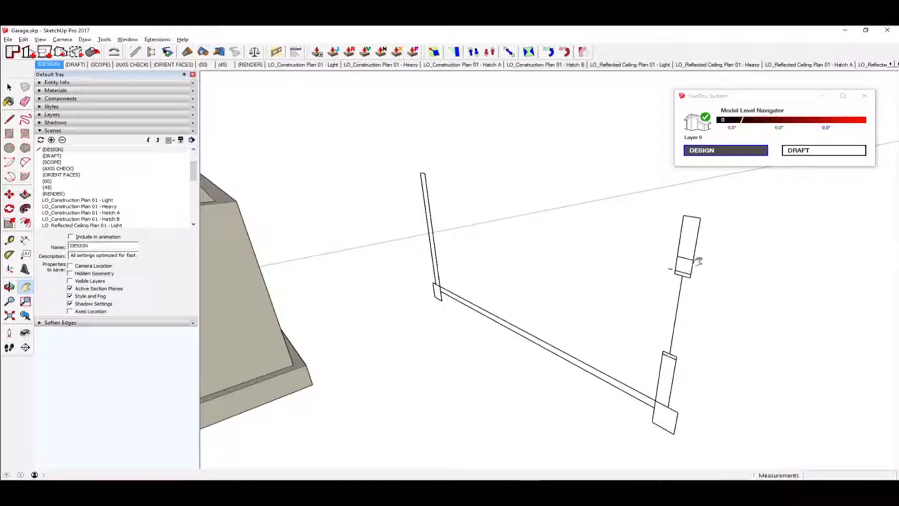
{"action": "scroll", "coordinate": [689, 256], "scroll_direction": "down", "scroll_amount": 3}
- Undo the slice group's move and the section plane's erasure, and display the section planes again
{"action": "key", "text": "ctrl+z"}
{"action": "scroll", "coordinate": [694, 253], "scroll_direction": "down", "scroll_amount": 2}
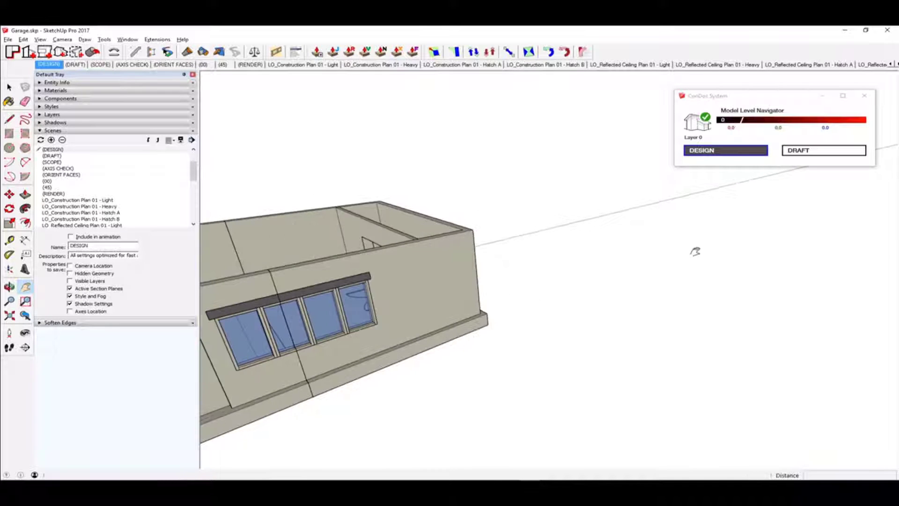
{"action": "scroll", "coordinate": [696, 253], "scroll_direction": "down", "scroll_amount": 6}
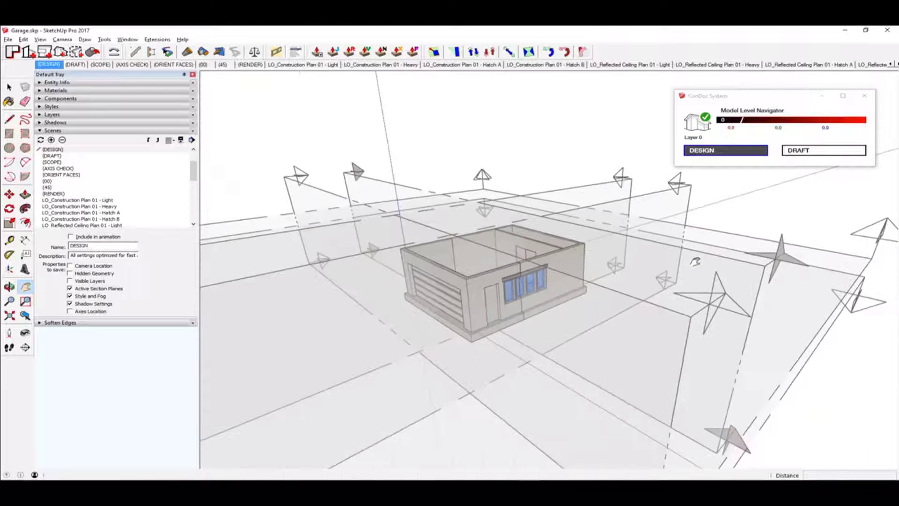
- Bring the garage roof back and create a group from the slice of the window section plane
{"action": "key", "text": "ctrl+z"}
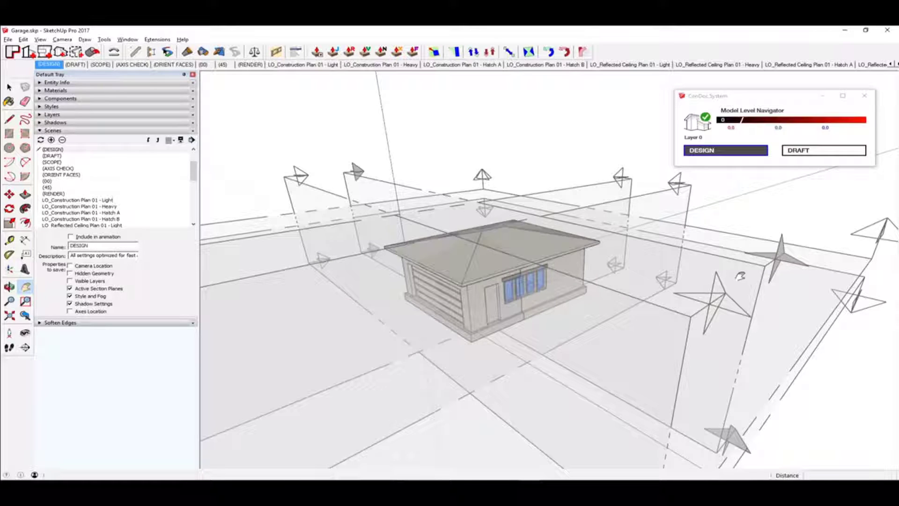
{"action": "left_click_drag", "start_coordinate": [741, 277], "coordinate": [721, 346]}
{"action": "key", "text": "space"}
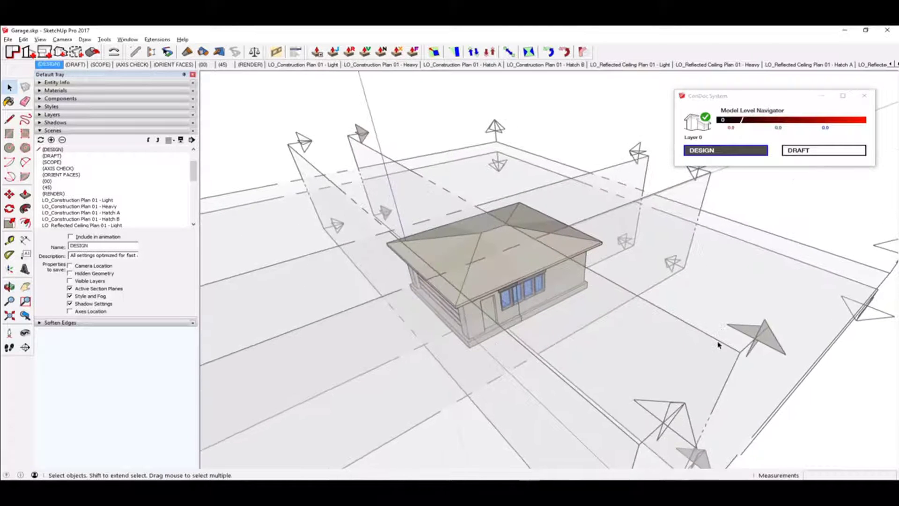
{"action": "right_click", "coordinate": [721, 346]}
{"action": "left_click", "coordinate": [757, 406]}
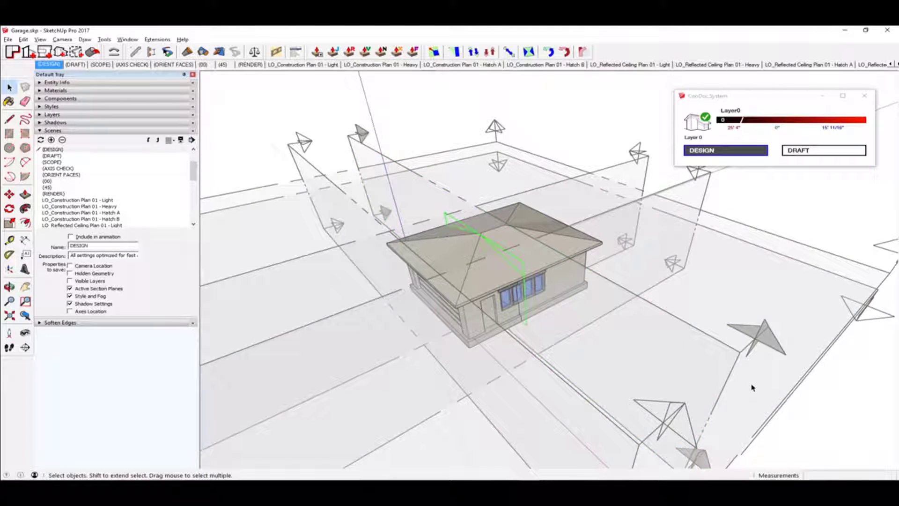
- Hide the section planes and move the new slice group with the roof profile clear of the garage
{"action": "key", "text": "alt+s"}
{"action": "scroll", "coordinate": [532, 322], "scroll_direction": "up", "scroll_amount": 6}
{"action": "middle_click_drag", "start_coordinate": [533, 320], "coordinate": [568, 257]}
{"action": "key", "text": "m"}
{"action": "scroll", "coordinate": [649, 310], "scroll_direction": "down", "scroll_amount": 4}
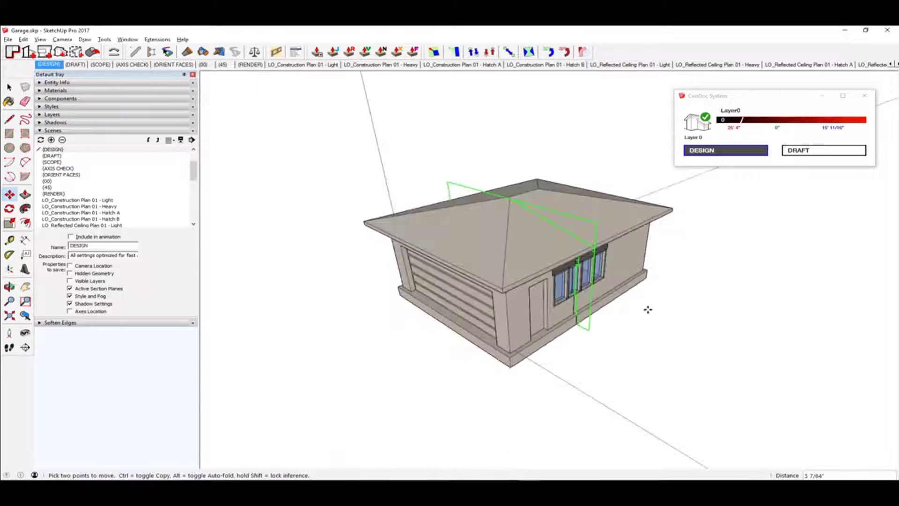
{"action": "scroll", "coordinate": [648, 310], "scroll_direction": "down", "scroll_amount": 1}
{"action": "left_click", "coordinate": [839, 303]}
{"action": "scroll", "coordinate": [838, 302], "scroll_direction": "up", "scroll_amount": 2}
{"action": "middle_click_drag", "start_coordinate": [838, 303], "coordinate": [690, 198], "text": "shift"}
{"action": "key", "text": "ctrl+t"}
{"action": "scroll", "coordinate": [821, 247], "scroll_direction": "up", "scroll_amount": 2}
{"action": "key", "text": "space"}
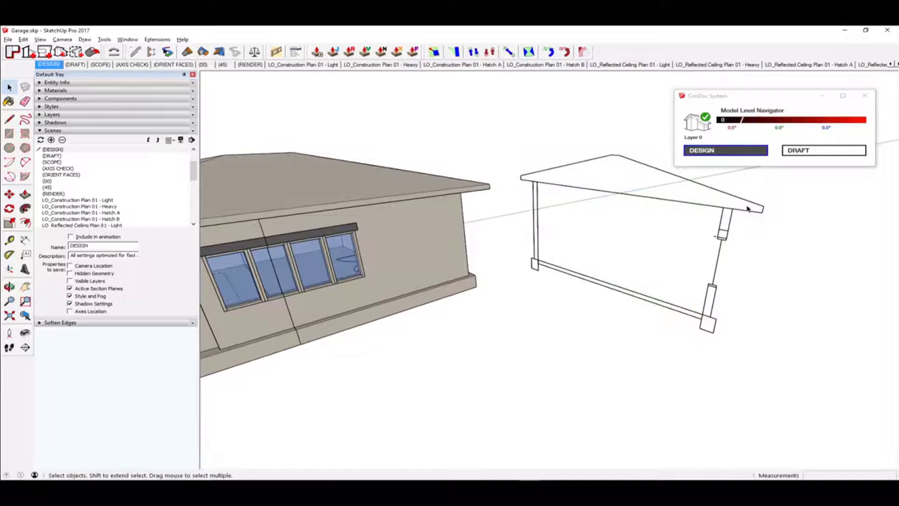
- Rotate the slice group about its base edge so that it lies flat on the ground plane
{"action": "left_click", "coordinate": [708, 311]}
{"action": "key", "text": "q"}
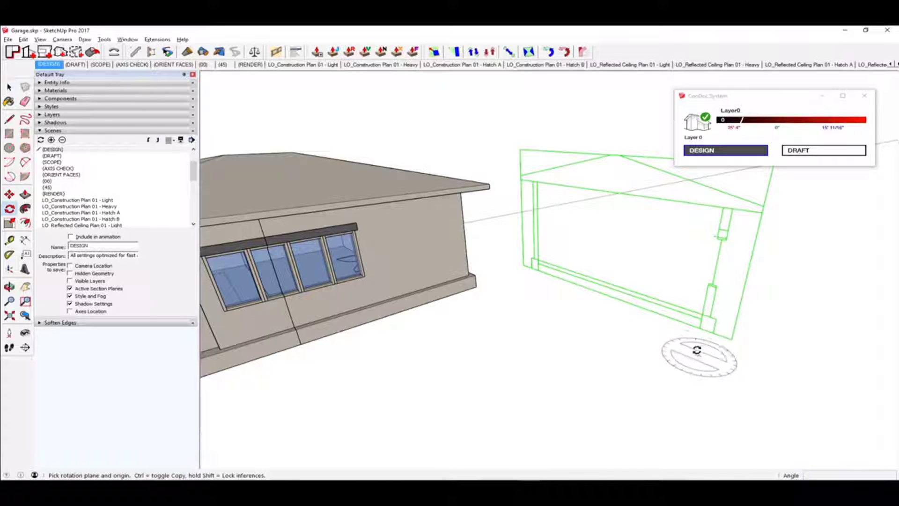
{"action": "left_click_drag", "start_coordinate": [793, 349], "coordinate": [814, 369]}
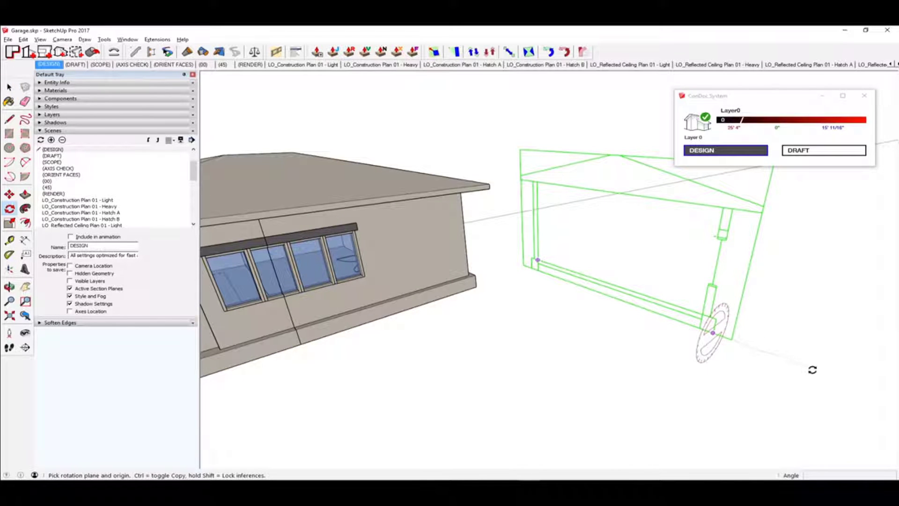
{"action": "left_click", "coordinate": [726, 229]}
{"action": "left_click", "coordinate": [790, 232]}
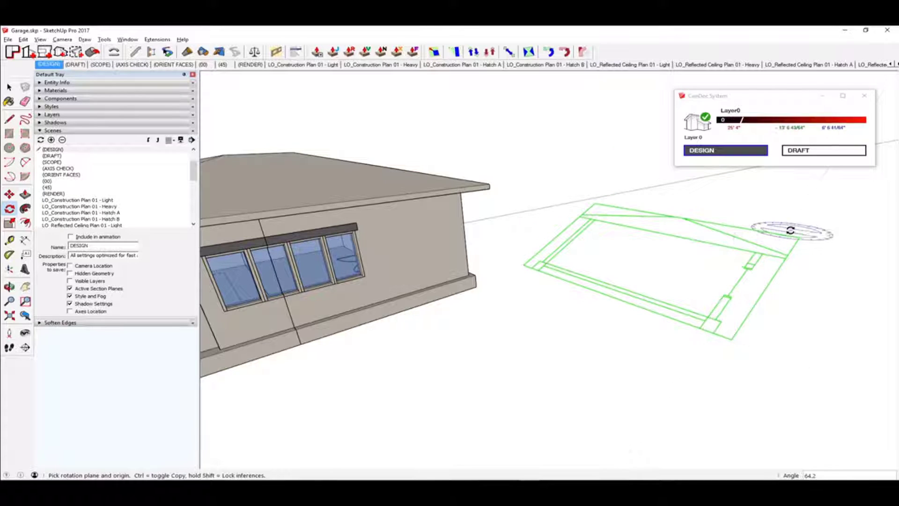
{"action": "scroll", "coordinate": [712, 261], "scroll_direction": "down", "scroll_amount": 3}
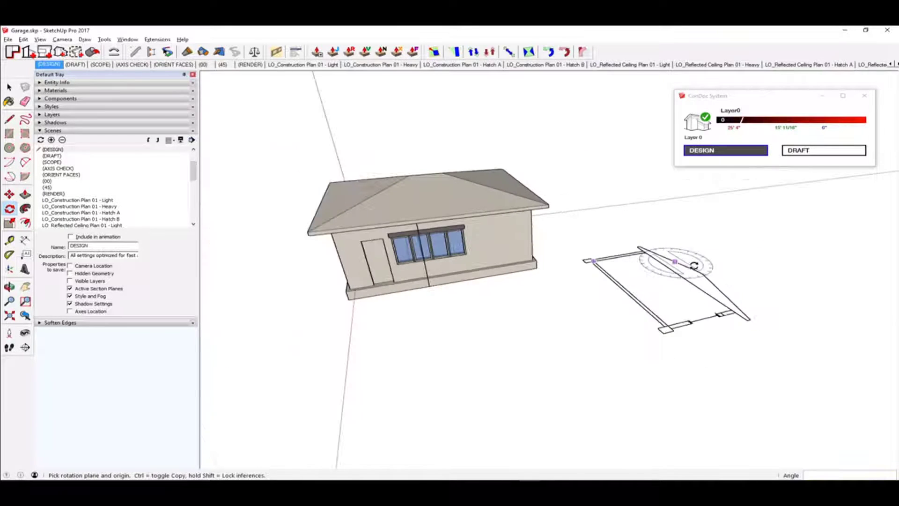
{"action": "key", "text": "space"}
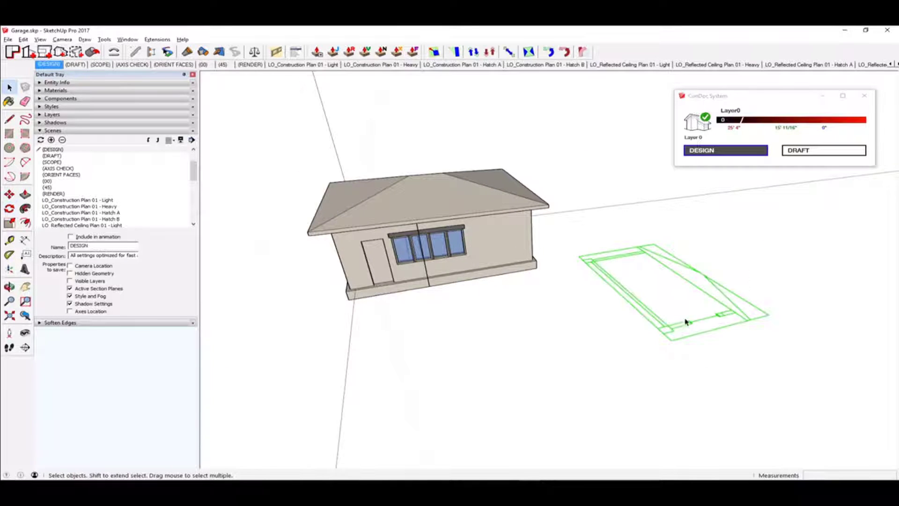
- Show the flat slice group's entity information and list the model's layers in DRAFT mode
{"action": "left_click", "coordinate": [113, 83]}
{"action": "middle_click_drag", "start_coordinate": [668, 235], "coordinate": [764, 274]}
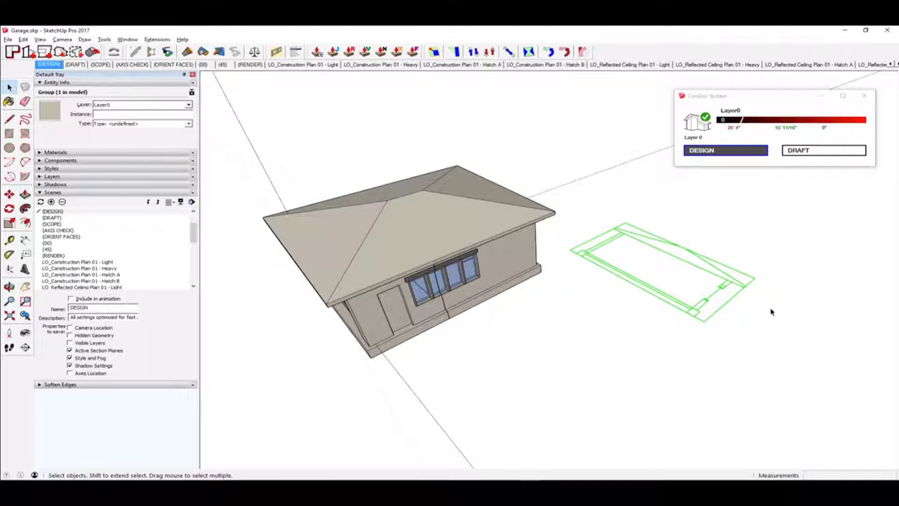
{"action": "left_click", "coordinate": [811, 150]}
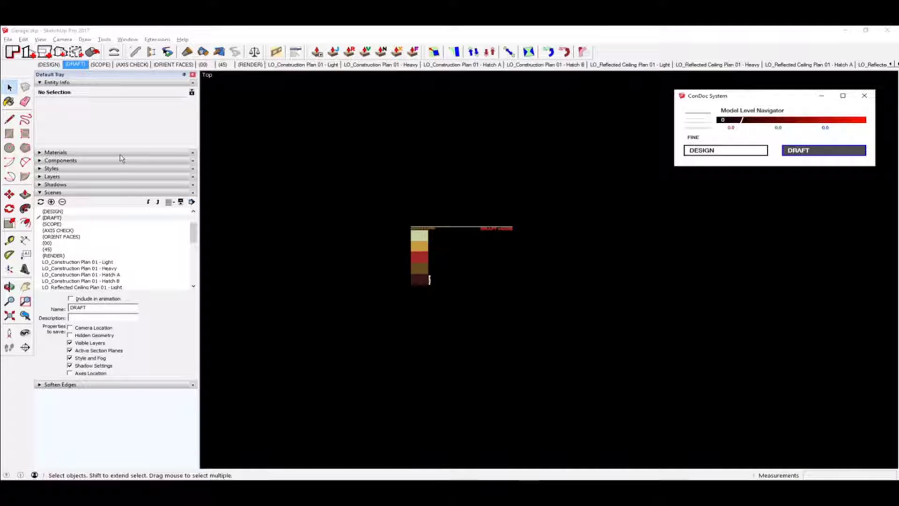
{"action": "left_click", "coordinate": [59, 176]}
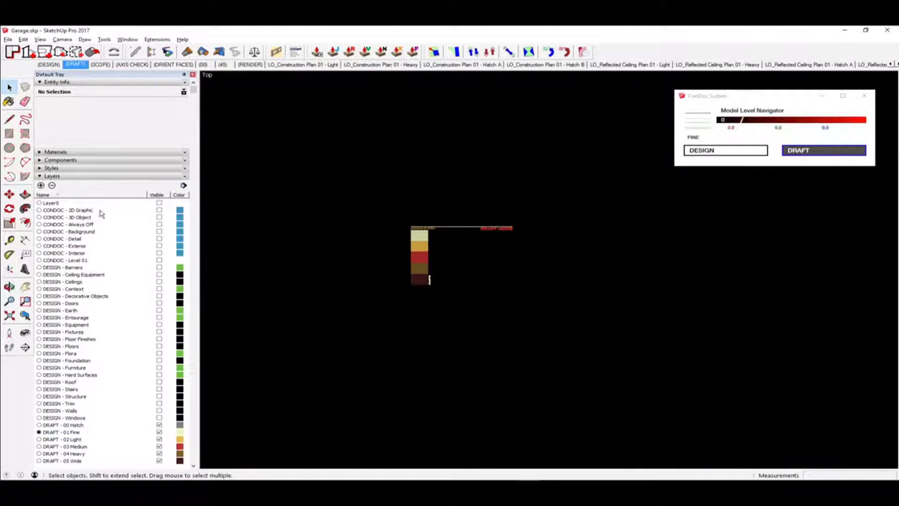
- Return to DESIGN mode and select the flat slice group beside the garage
{"action": "left_click", "coordinate": [710, 150]}
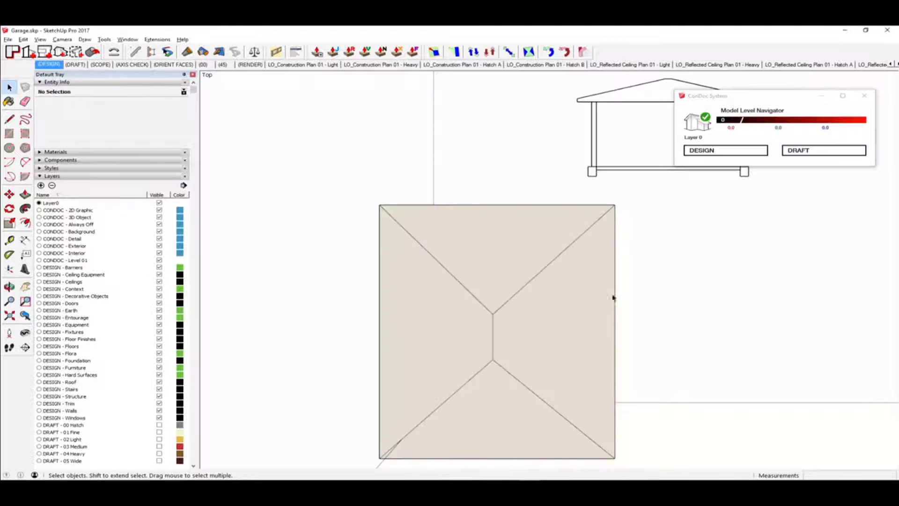
{"action": "left_click_drag", "start_coordinate": [703, 216], "coordinate": [679, 305]}
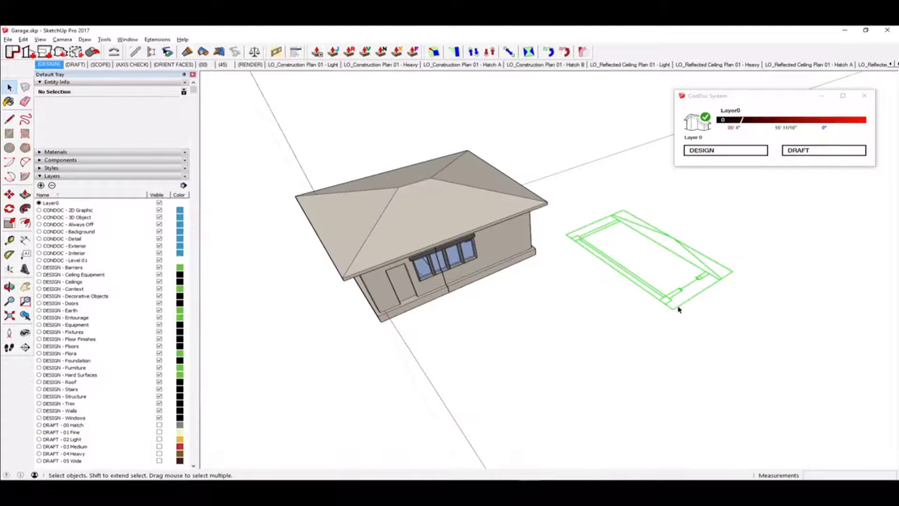
- Explode the flat slice group and its nested components into loose edges
{"action": "scroll", "coordinate": [716, 290], "scroll_direction": "up", "scroll_amount": 2}
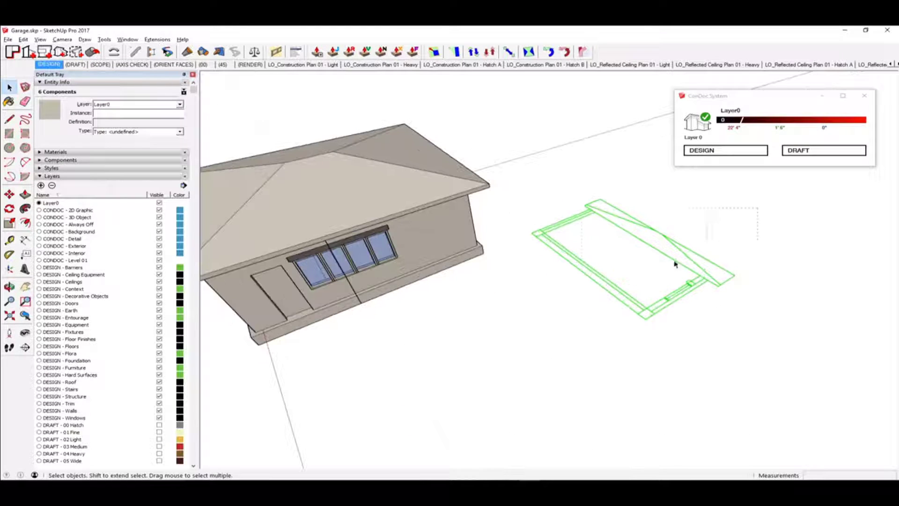
{"action": "key", "text": "x"}
{"action": "key", "text": "x"}
{"action": "left_click_drag", "start_coordinate": [752, 219], "coordinate": [534, 348]}
{"action": "key", "text": "x"}
{"action": "triple_click", "coordinate": [621, 229]}
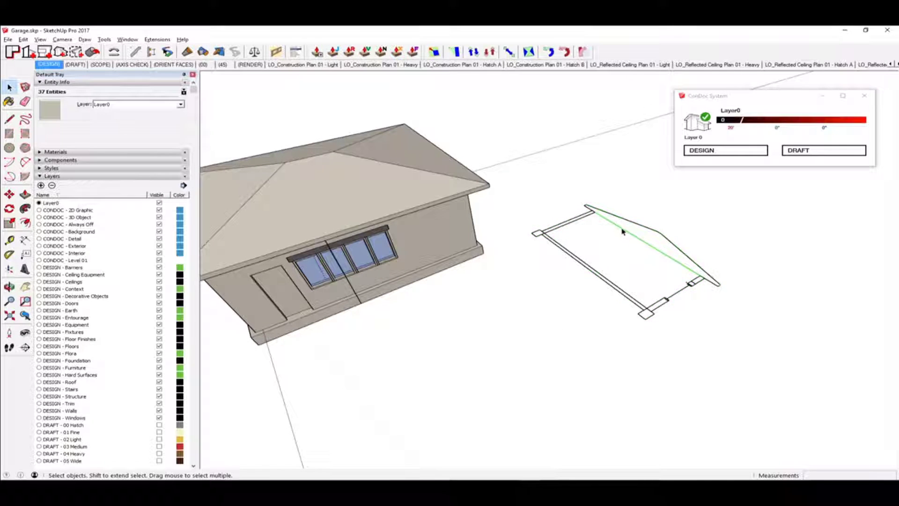
- Select all the loose section edges beside the garage and assign them to the DRAFT - 03 Medium layer
{"action": "left_click_drag", "start_coordinate": [539, 151], "coordinate": [761, 363]}
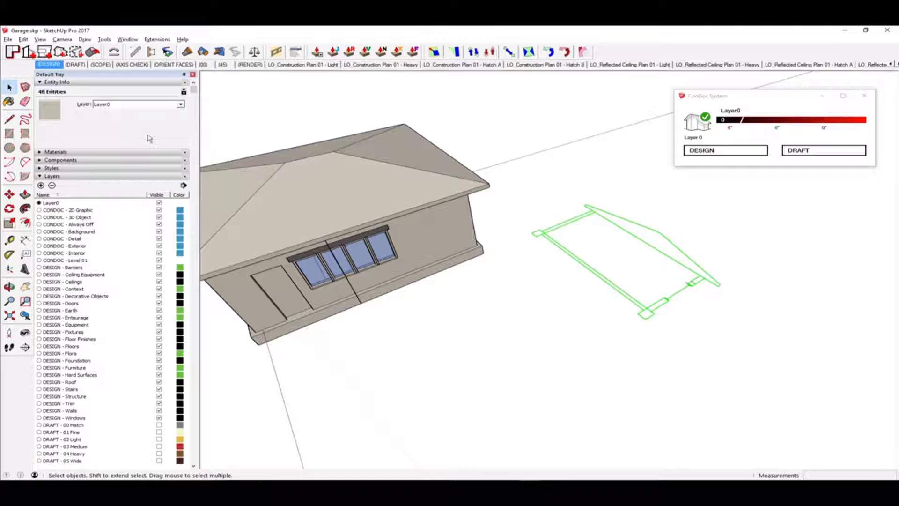
{"action": "left_click", "coordinate": [143, 104]}
{"action": "scroll", "coordinate": [147, 211], "scroll_direction": "down", "scroll_amount": 5}
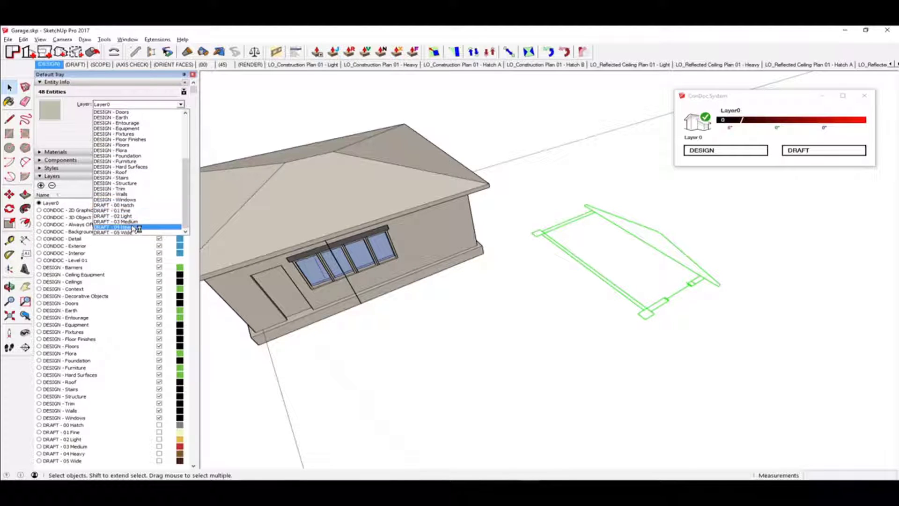
{"action": "left_click", "coordinate": [132, 221]}
- Select the slice still standing in the garage's window wall and switch the model to DRAFT mode
{"action": "middle_click_drag", "start_coordinate": [467, 252], "coordinate": [503, 277]}
{"action": "scroll", "coordinate": [754, 257], "scroll_direction": "down", "scroll_amount": 1}
{"action": "middle_click_drag", "start_coordinate": [756, 259], "coordinate": [819, 177]}
{"action": "left_click", "coordinate": [573, 241]}
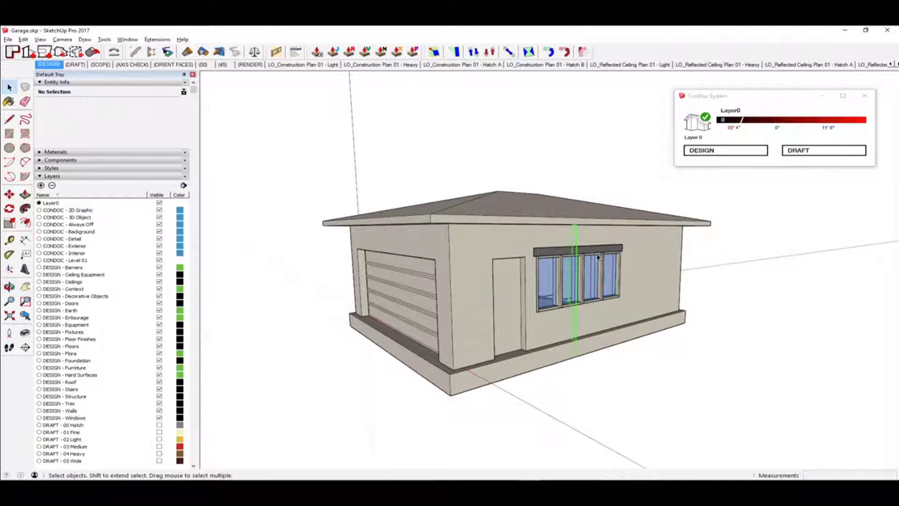
{"action": "left_click", "coordinate": [818, 150]}
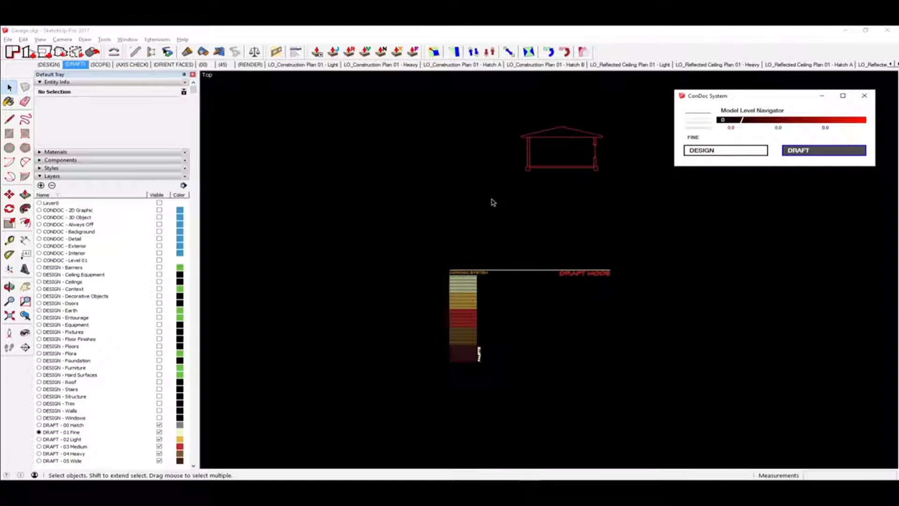
- Select the whole section drawing and move it below the DRAFT MODE title, beside the line palette
{"action": "scroll", "coordinate": [492, 200], "scroll_direction": "down", "scroll_amount": 1}
{"action": "left_click_drag", "start_coordinate": [476, 115], "coordinate": [641, 210]}
{"action": "key", "text": "m"}
{"action": "left_click", "coordinate": [629, 167]}
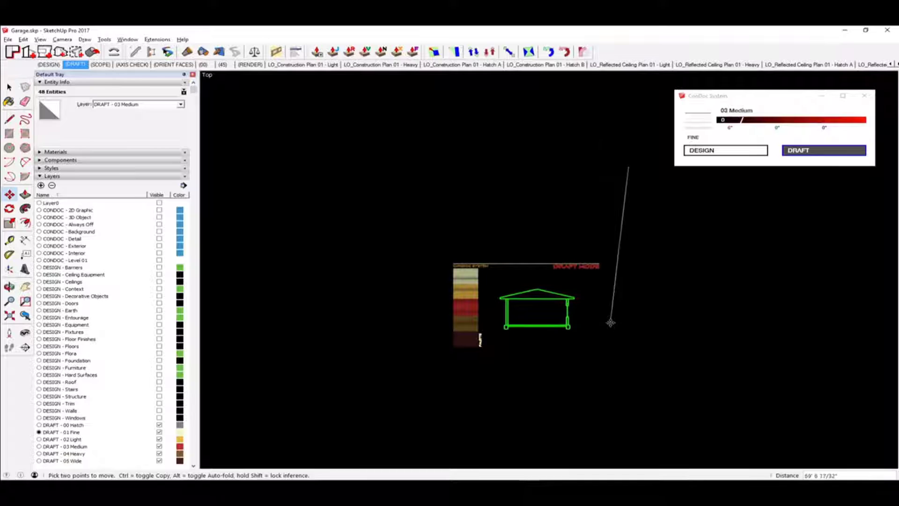
{"action": "left_click", "coordinate": [542, 317]}
{"action": "middle_click_drag", "start_coordinate": [575, 309], "coordinate": [561, 288], "text": "shift"}
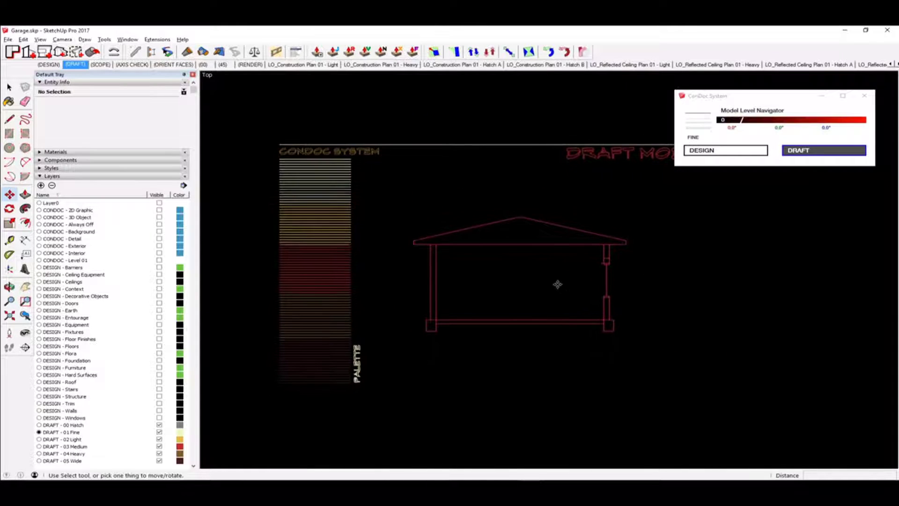
- Examine the section drawing up close around the window opening and its wall
{"action": "scroll", "coordinate": [572, 317], "scroll_direction": "up", "scroll_amount": 1}
{"action": "middle_click_drag", "start_coordinate": [573, 318], "coordinate": [593, 360]}
{"action": "scroll", "coordinate": [693, 292], "scroll_direction": "up", "scroll_amount": 3}
{"action": "middle_click_drag", "start_coordinate": [647, 341], "coordinate": [698, 347], "text": "shift"}
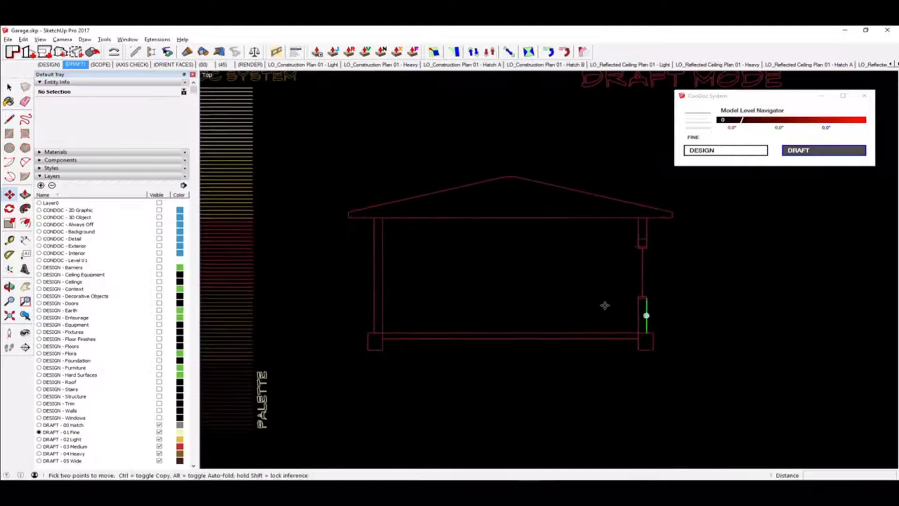
{"action": "scroll", "coordinate": [580, 281], "scroll_direction": "up", "scroll_amount": 4}
{"action": "scroll", "coordinate": [668, 231], "scroll_direction": "up", "scroll_amount": 3}
{"action": "key", "text": "e"}
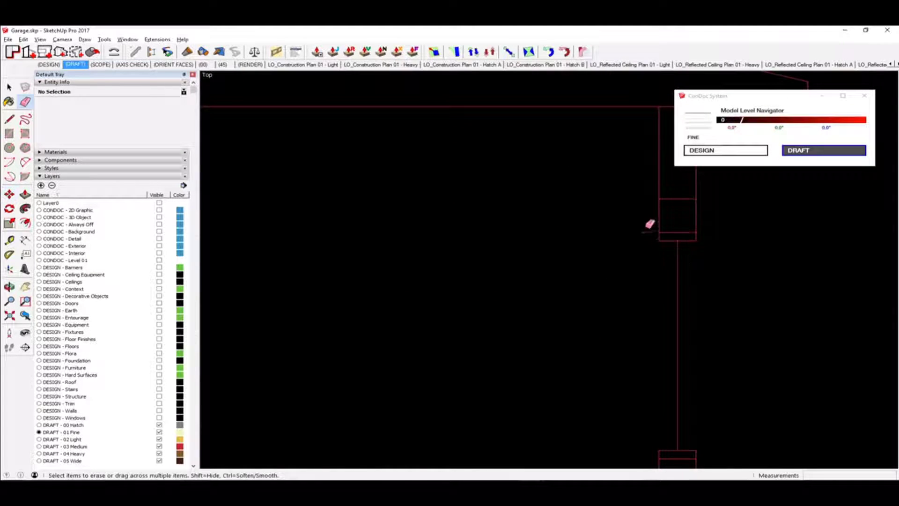
{"action": "scroll", "coordinate": [596, 252], "scroll_direction": "down", "scroll_amount": 1}
{"action": "scroll", "coordinate": [692, 244], "scroll_direction": "up", "scroll_amount": 1}
- Draw a stepped test polyline in the Fine line weight in the empty space beside the window wall
{"action": "key", "text": "l"}
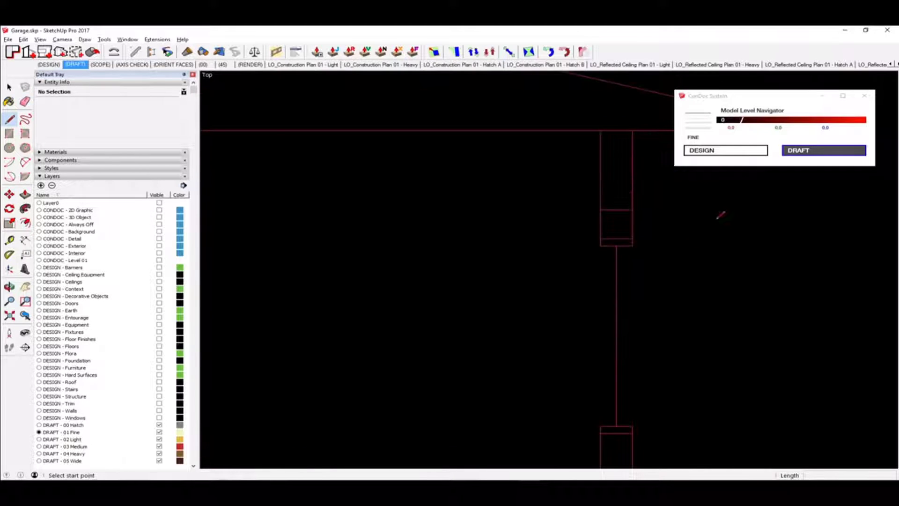
{"action": "scroll", "coordinate": [487, 237], "scroll_direction": "down", "scroll_amount": 2}
{"action": "scroll", "coordinate": [609, 224], "scroll_direction": "up", "scroll_amount": 1}
{"action": "left_click", "coordinate": [625, 228]}
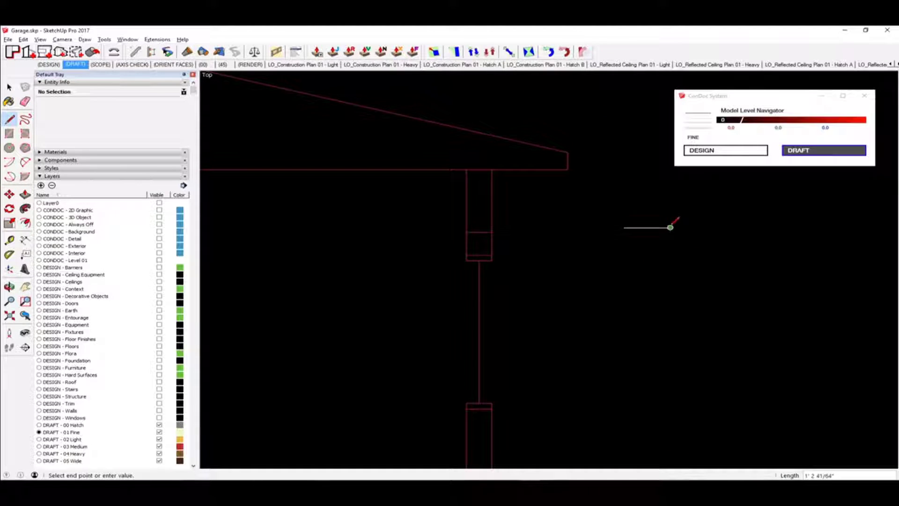
{"action": "left_click", "coordinate": [698, 263]}
{"action": "left_click", "coordinate": [698, 300]}
{"action": "left_click", "coordinate": [743, 241]}
{"action": "left_click", "coordinate": [777, 228]}
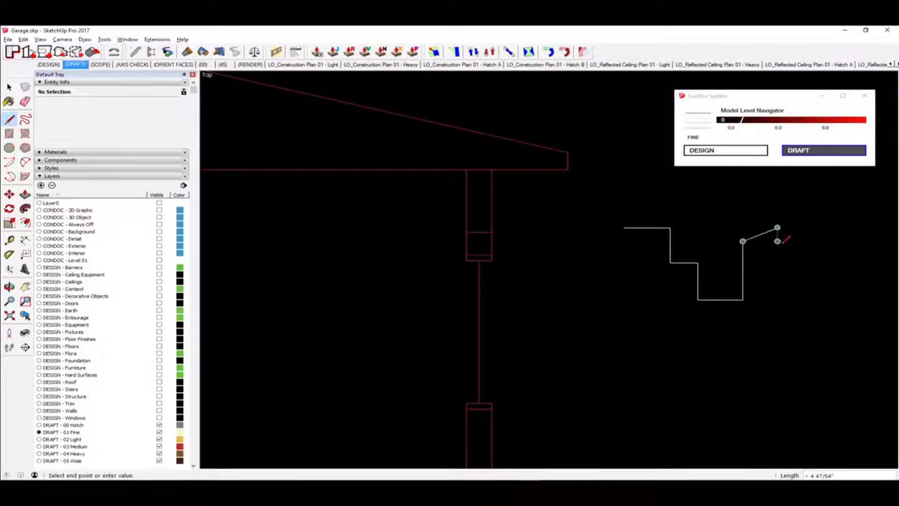
{"action": "key", "text": "Escape"}
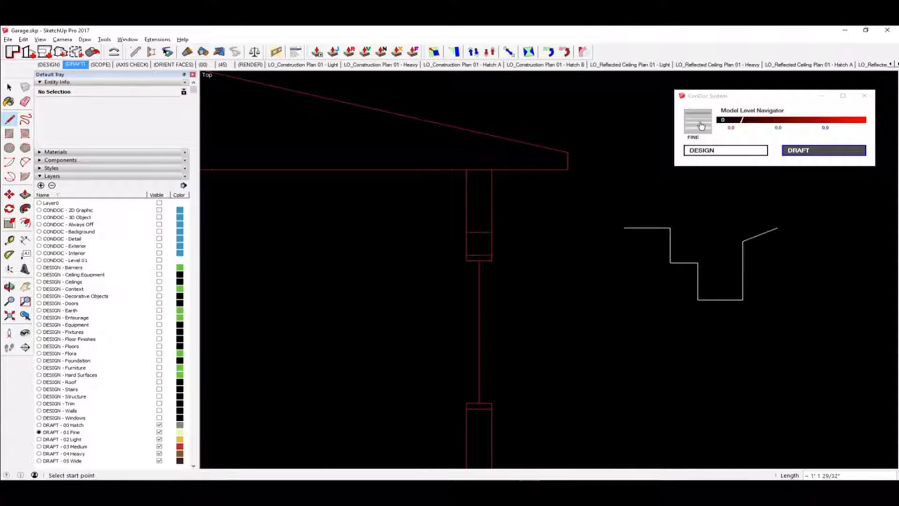
- Change the line weight to Light and draw a second stepped test polyline between the wall and the fine one
{"action": "left_click", "coordinate": [701, 124]}
{"action": "left_click", "coordinate": [588, 193]}
{"action": "left_click", "coordinate": [587, 256]}
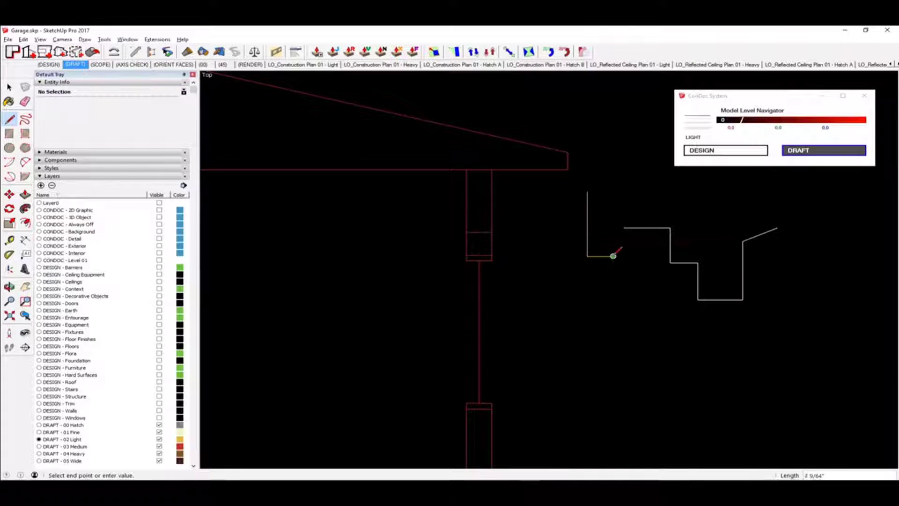
{"action": "left_click", "coordinate": [639, 284]}
{"action": "left_click", "coordinate": [639, 313]}
{"action": "left_click", "coordinate": [665, 314]}
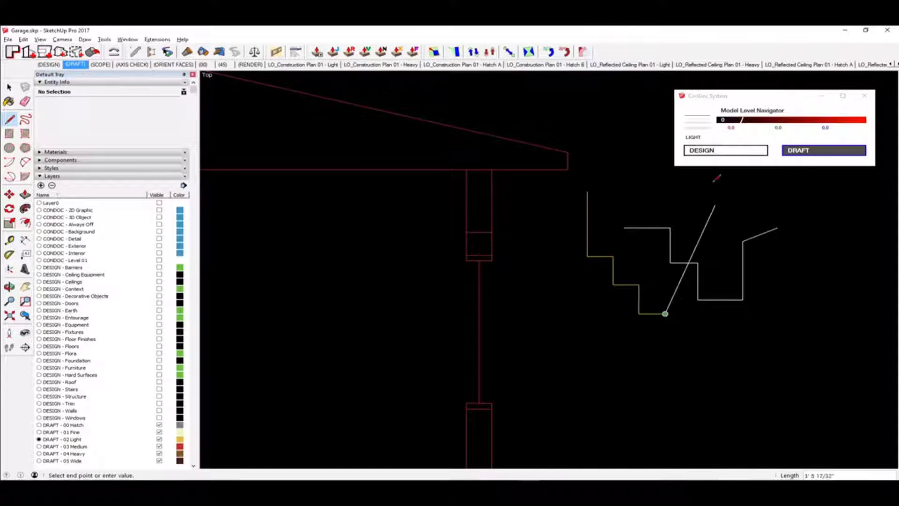
- Change the line weight to Medium and draw a test rectangle about 1' 4" by 2' 6" beyond the stepped lines
{"action": "left_click", "coordinate": [701, 123]}
{"action": "left_click", "coordinate": [729, 202]}
{"action": "key", "text": "Escape"}
{"action": "key", "text": "r"}
{"action": "left_click_drag", "start_coordinate": [831, 314], "coordinate": [782, 398]}
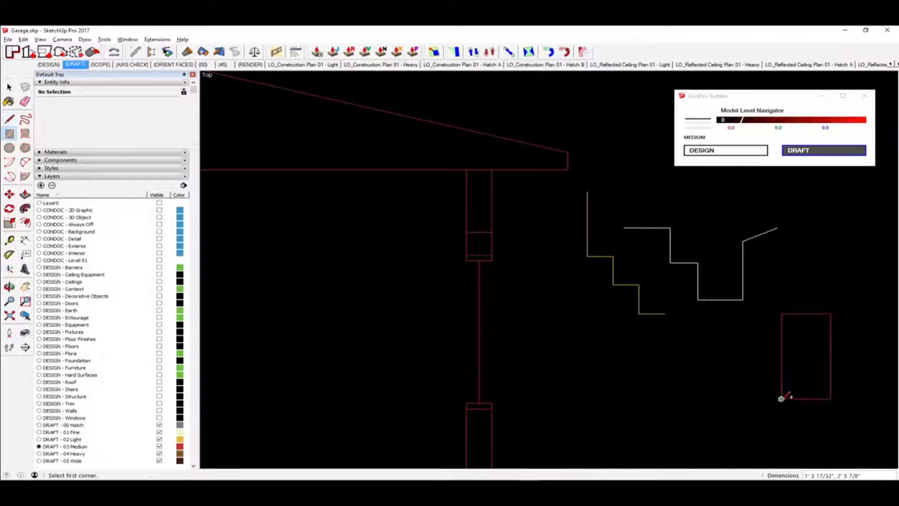
- Draw a Heavy test rectangle about 7" by 2' 2" above the medium one, and cycle the line weight to Light
{"action": "left_click", "coordinate": [822, 199]}
{"action": "left_click", "coordinate": [800, 274]}
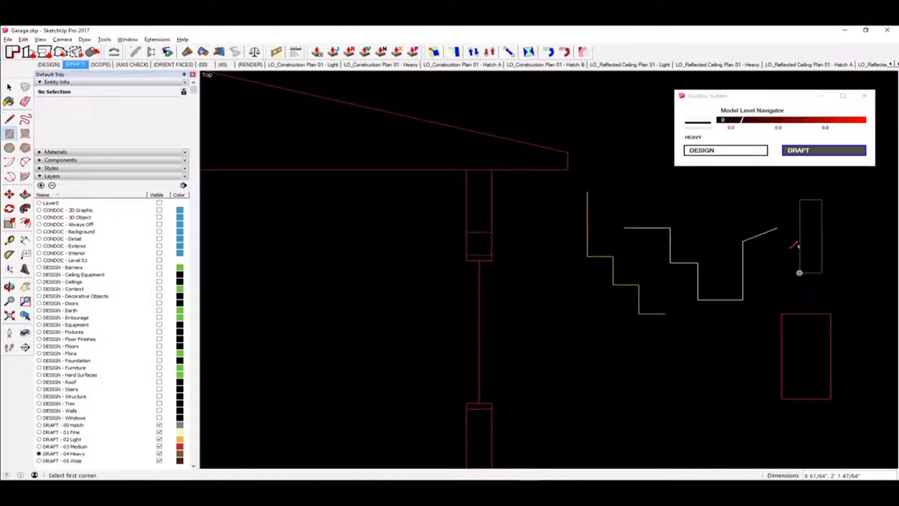
{"action": "left_click", "coordinate": [707, 122]}
{"action": "left_click", "coordinate": [706, 122]}
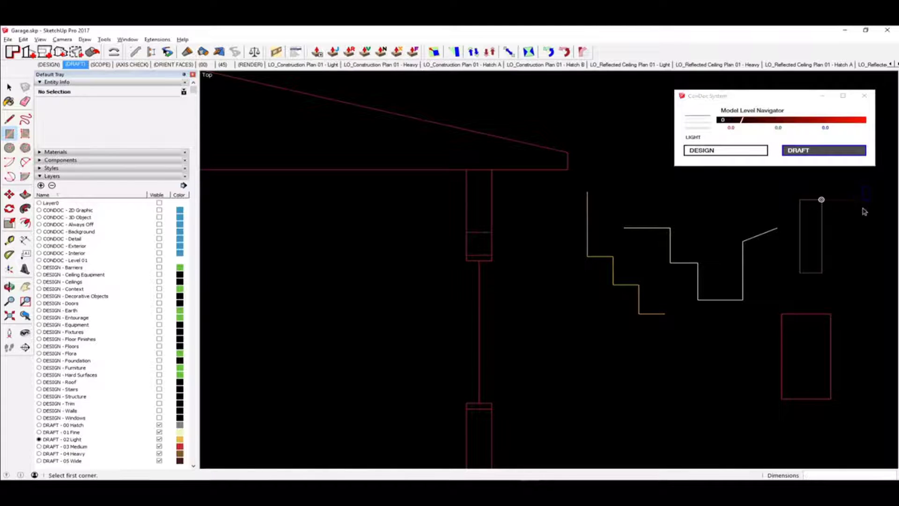
- Delete all the test polylines and rectangles beside the section drawing
{"action": "key", "text": "space"}
{"action": "left_click_drag", "start_coordinate": [867, 193], "coordinate": [579, 396]}
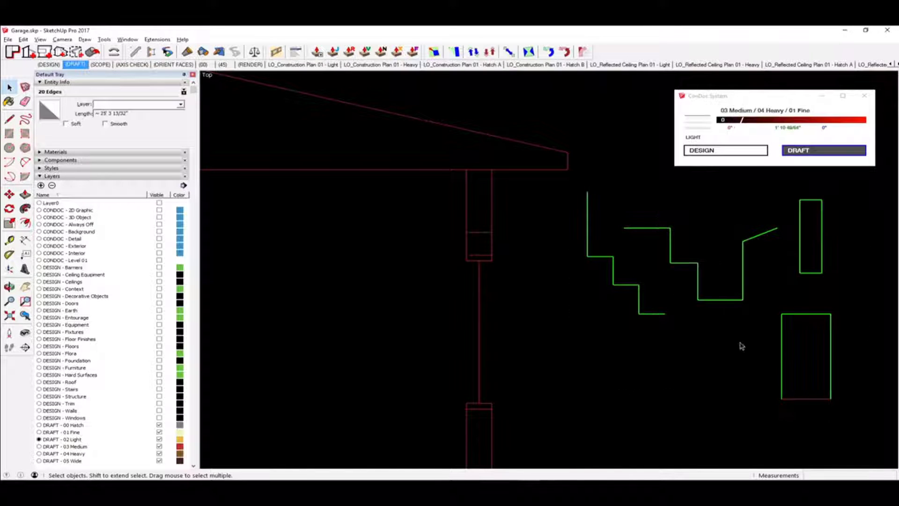
{"action": "key", "text": "Delete"}
{"action": "scroll", "coordinate": [760, 268], "scroll_direction": "down", "scroll_amount": 5}
{"action": "left_click_drag", "start_coordinate": [801, 282], "coordinate": [752, 360]}
{"action": "scroll", "coordinate": [826, 328], "scroll_direction": "down", "scroll_amount": 2}
{"action": "key", "text": "Delete"}
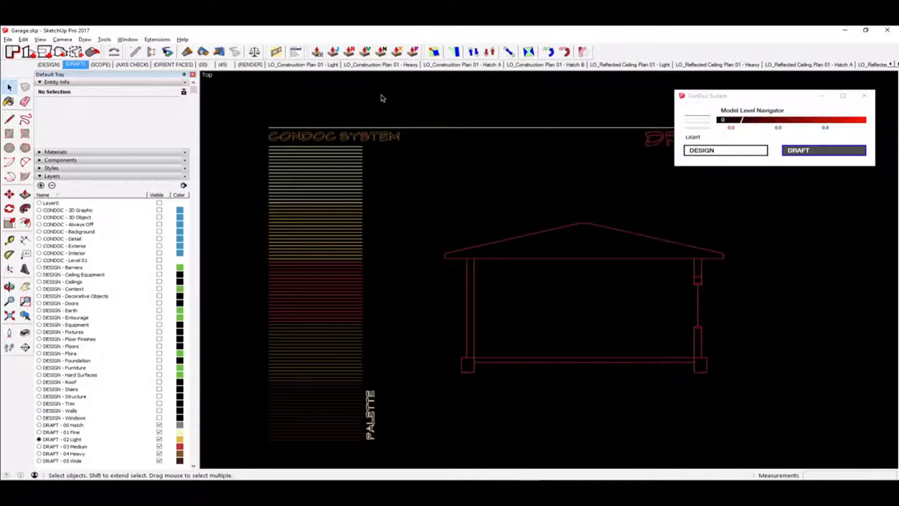
- Start the layer-matching tool and pick up the DRAFT - 05 Wide layer from the line palette
{"action": "left_click", "coordinate": [92, 51]}
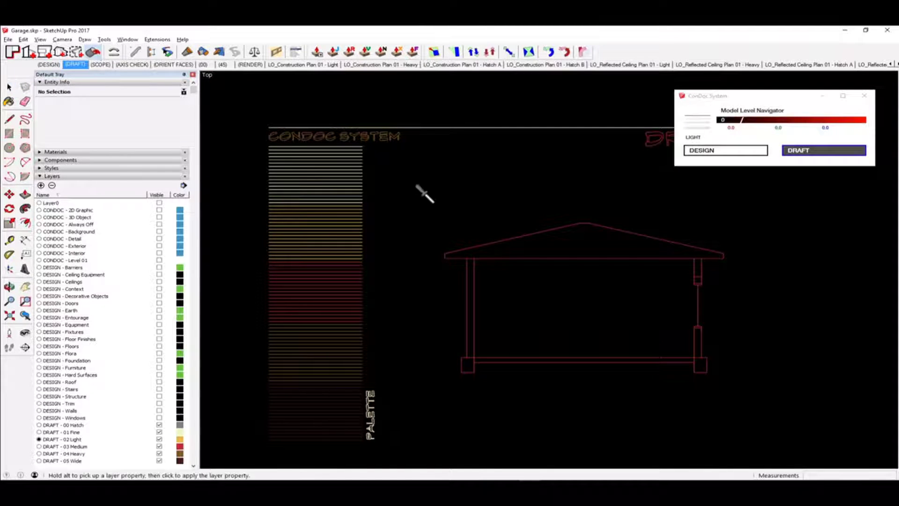
{"action": "key", "text": "alt"}
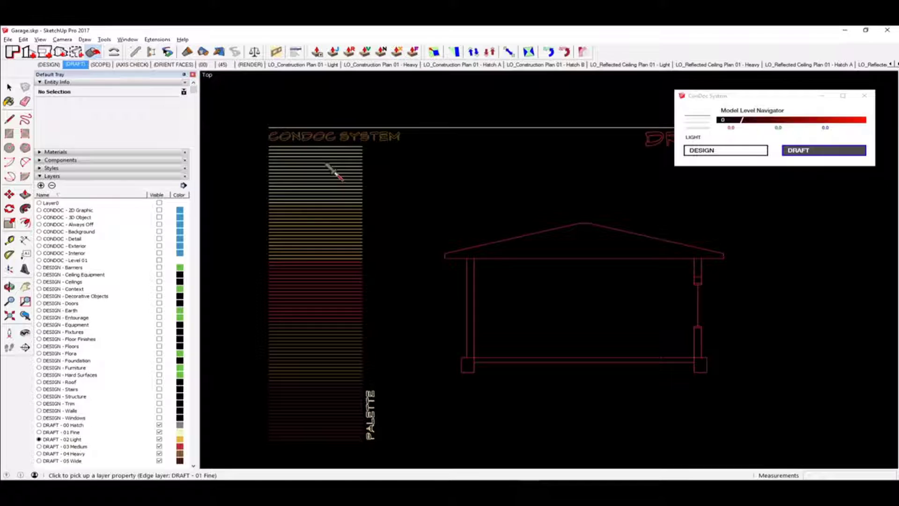
{"action": "left_click", "coordinate": [327, 165], "text": "alt"}
{"action": "scroll", "coordinate": [476, 353], "scroll_direction": "up", "scroll_amount": 5}
{"action": "scroll", "coordinate": [377, 396], "scroll_direction": "down", "scroll_amount": 4}
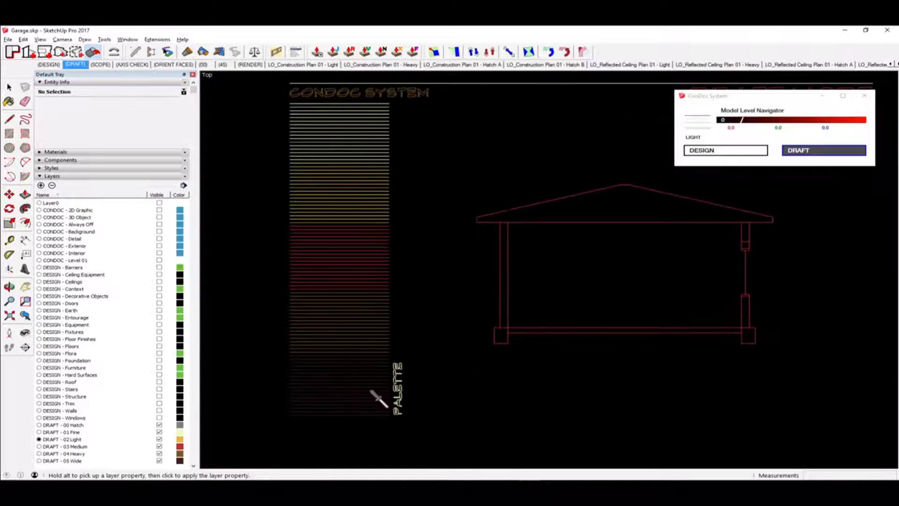
{"action": "left_click", "coordinate": [336, 382]}
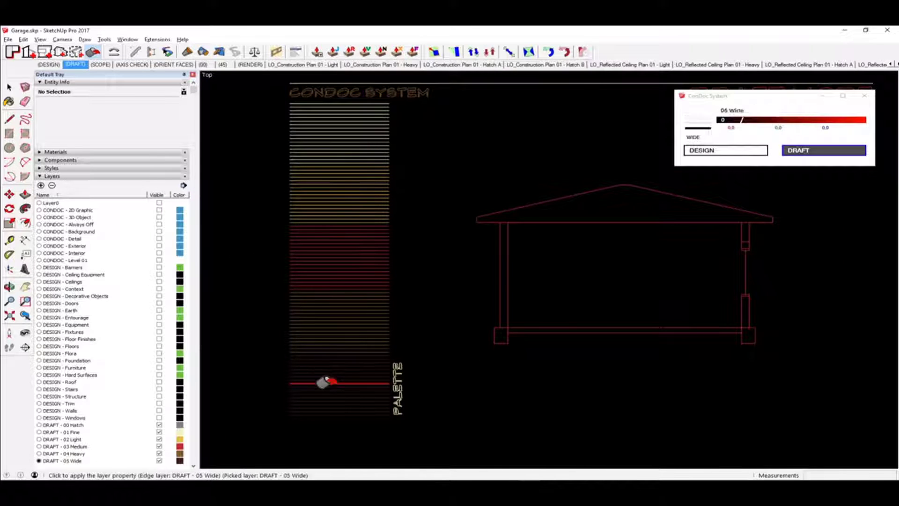
{"action": "left_click", "coordinate": [326, 382]}
- Apply the DRAFT - 05 Wide layer to the edges of both footings and the floor slab
{"action": "scroll", "coordinate": [515, 359], "scroll_direction": "up", "scroll_amount": 8}
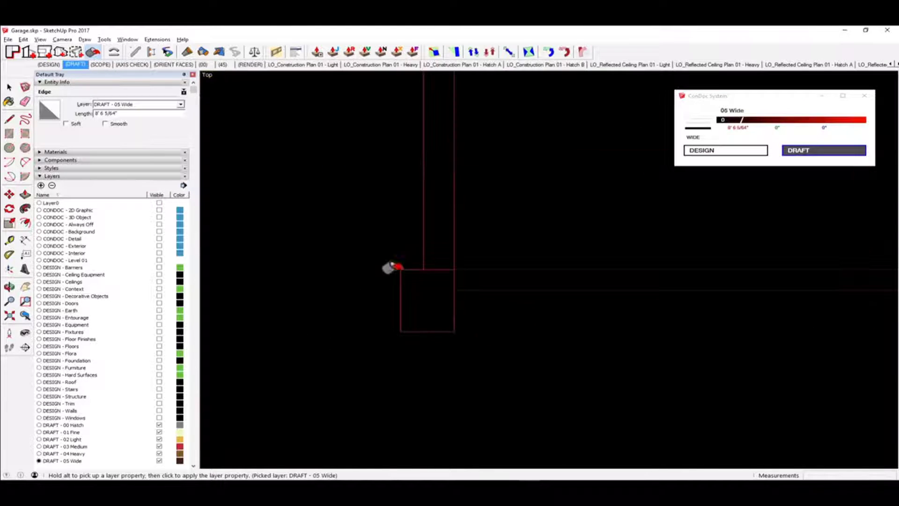
{"action": "left_click", "coordinate": [406, 268]}
{"action": "left_click", "coordinate": [401, 312]}
{"action": "left_click", "coordinate": [421, 333]}
{"action": "left_click", "coordinate": [454, 305]}
{"action": "left_click", "coordinate": [442, 270]}
{"action": "scroll", "coordinate": [422, 300], "scroll_direction": "down", "scroll_amount": 2}
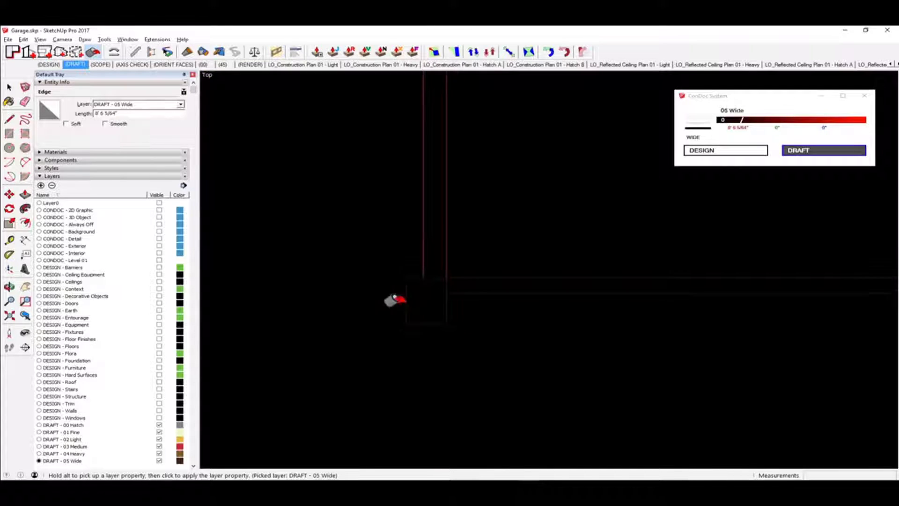
{"action": "scroll", "coordinate": [394, 300], "scroll_direction": "down", "scroll_amount": 5}
{"action": "scroll", "coordinate": [542, 267], "scroll_direction": "up", "scroll_amount": 6}
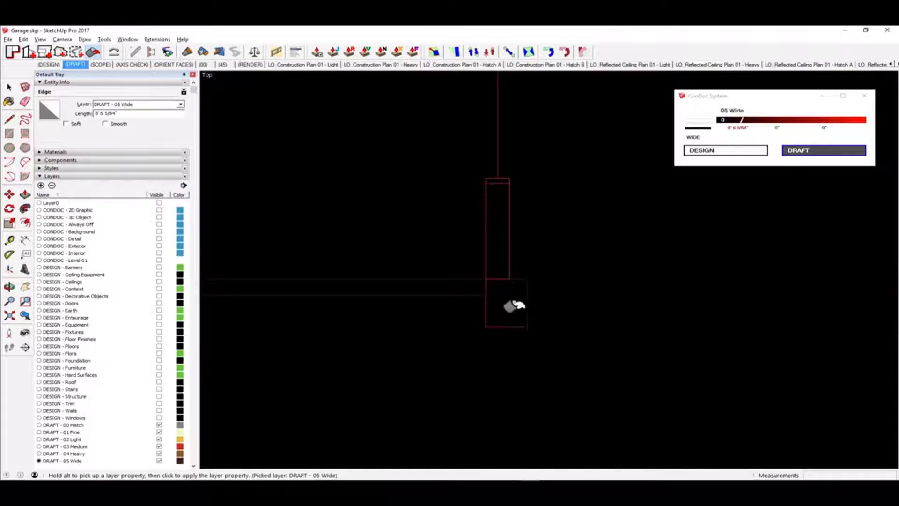
{"action": "scroll", "coordinate": [642, 296], "scroll_direction": "down", "scroll_amount": 6}
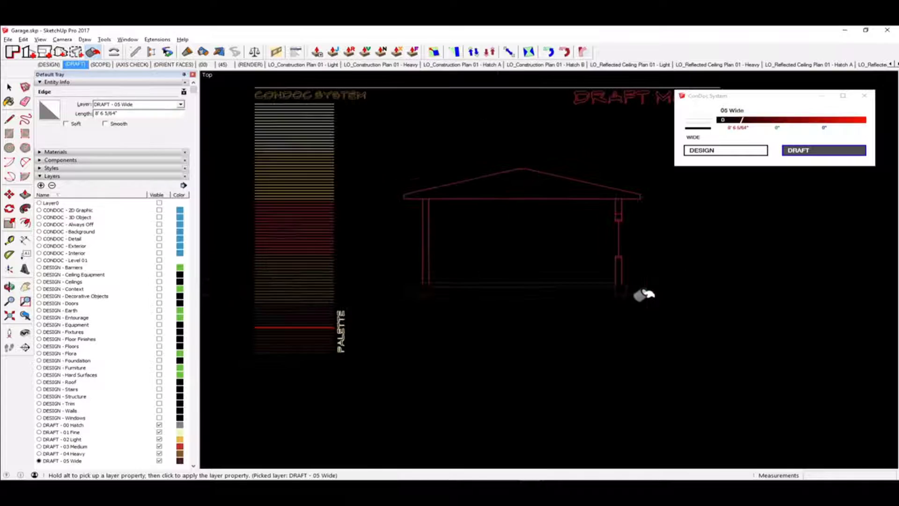
- Pick up the DRAFT - 04 Heavy layer from the palette and apply it to the wall edges above and below the window
{"action": "key", "text": "super"}
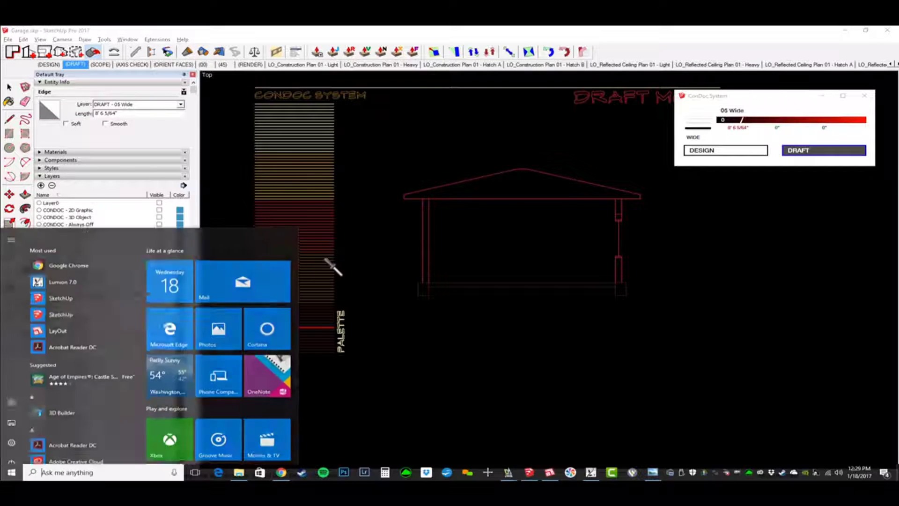
{"action": "key", "text": "super"}
{"action": "left_click", "coordinate": [305, 270], "text": "alt"}
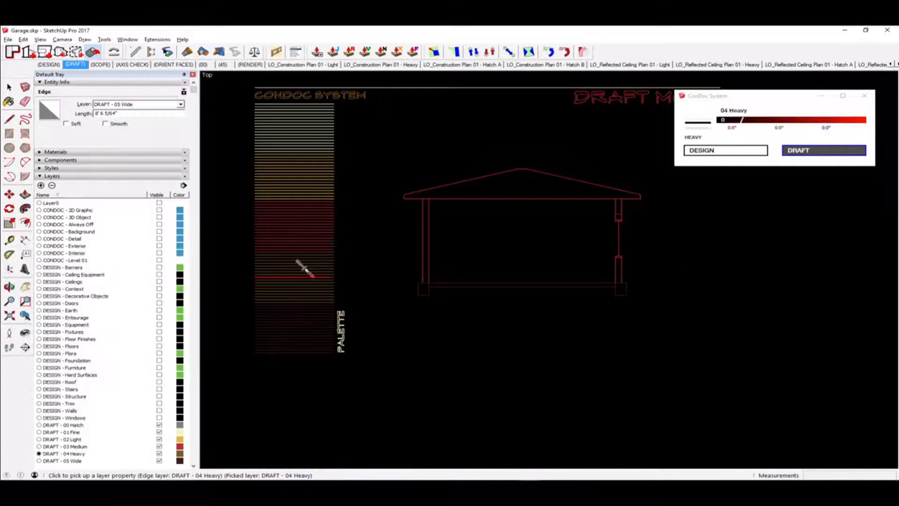
{"action": "scroll", "coordinate": [518, 296], "scroll_direction": "up", "scroll_amount": 4}
{"action": "scroll", "coordinate": [616, 263], "scroll_direction": "down", "scroll_amount": 2}
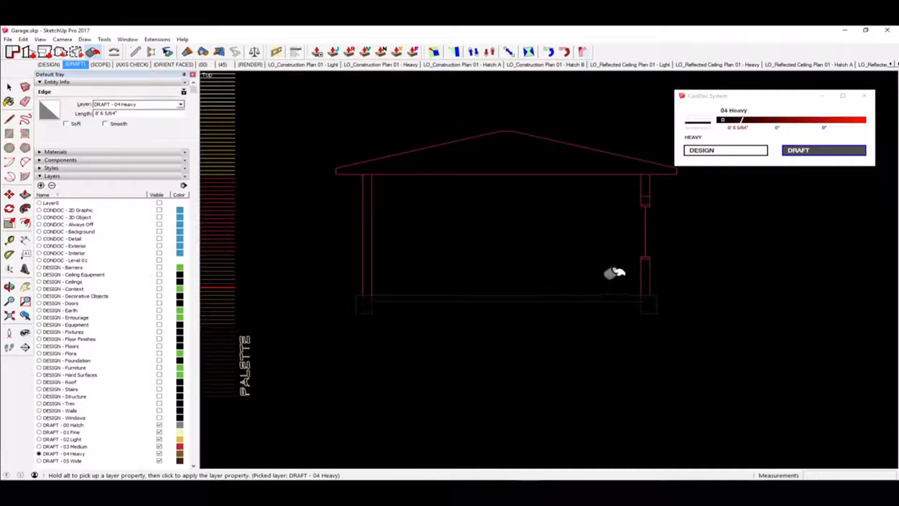
{"action": "scroll", "coordinate": [647, 206], "scroll_direction": "up", "scroll_amount": 3}
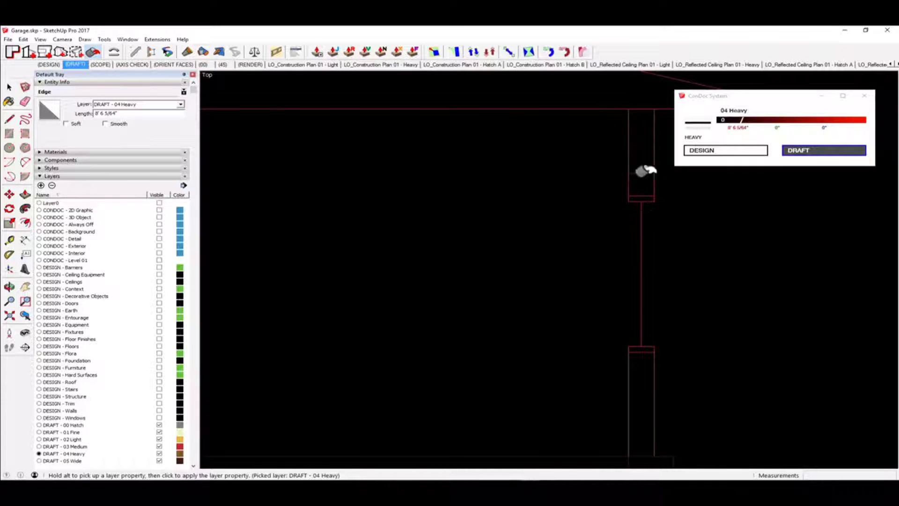
{"action": "scroll", "coordinate": [495, 197], "scroll_direction": "down", "scroll_amount": 2}
{"action": "scroll", "coordinate": [628, 186], "scroll_direction": "up", "scroll_amount": 4}
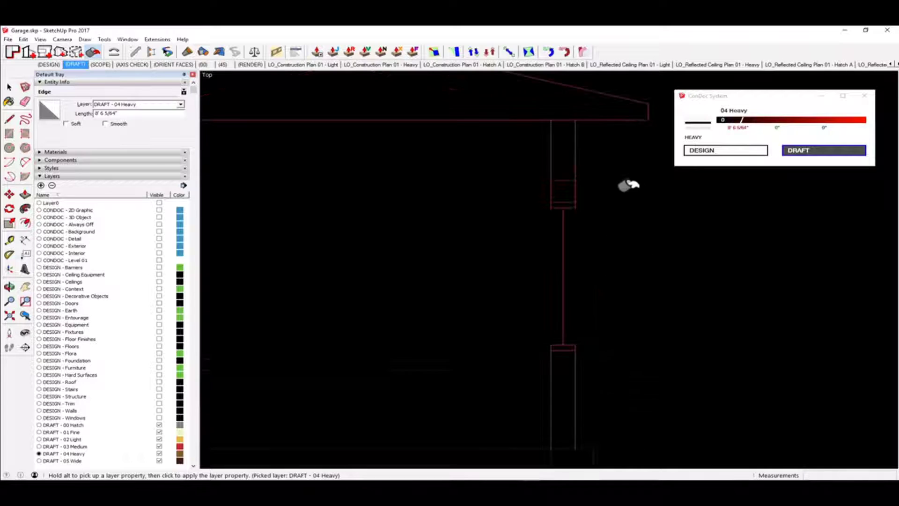
{"action": "scroll", "coordinate": [625, 185], "scroll_direction": "down", "scroll_amount": 5}
{"action": "scroll", "coordinate": [647, 206], "scroll_direction": "up", "scroll_amount": 2}
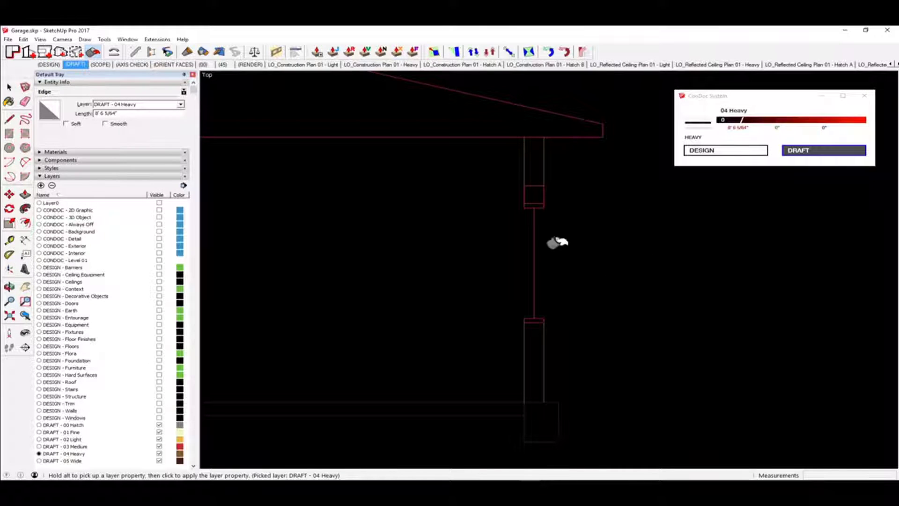
- Copy the interior wall edge above the window a distance of .5 towards the inside of the garage
{"action": "key", "text": "m"}
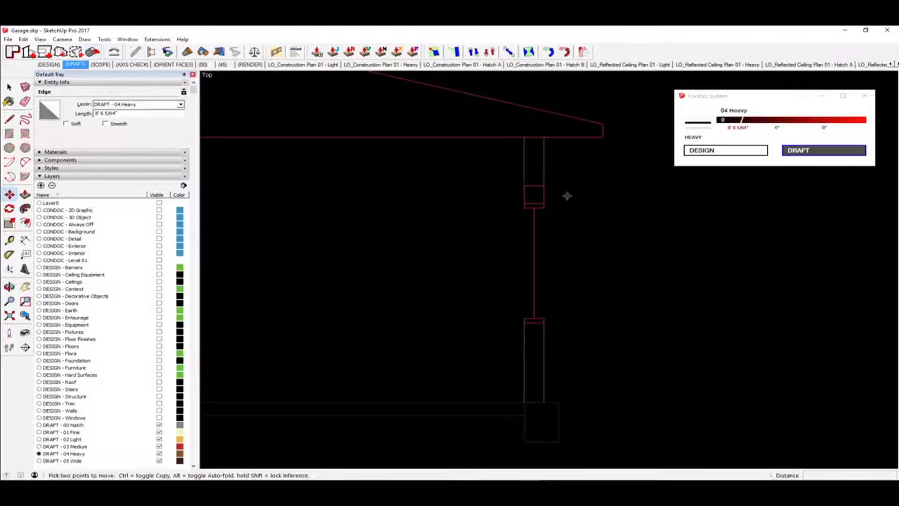
{"action": "scroll", "coordinate": [532, 169], "scroll_direction": "up", "scroll_amount": 2}
{"action": "scroll", "coordinate": [531, 168], "scroll_direction": "up", "scroll_amount": 1}
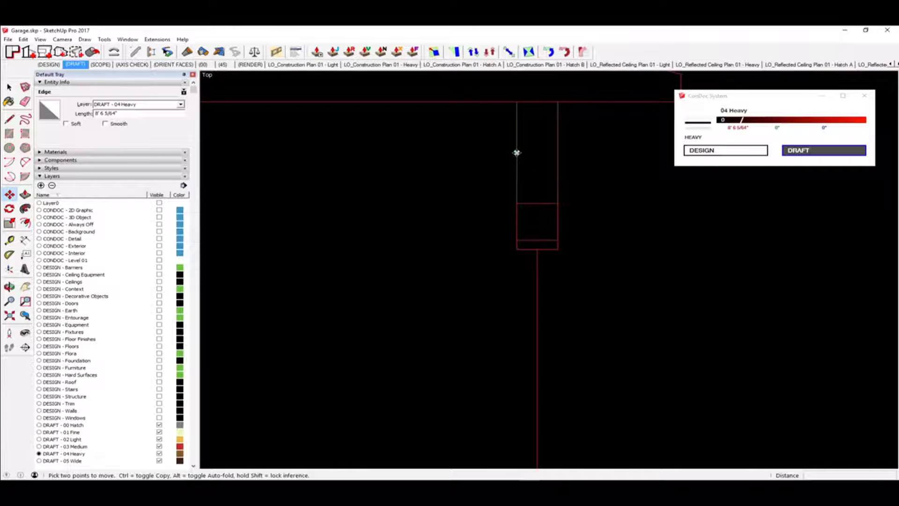
{"action": "left_click", "coordinate": [515, 150]}
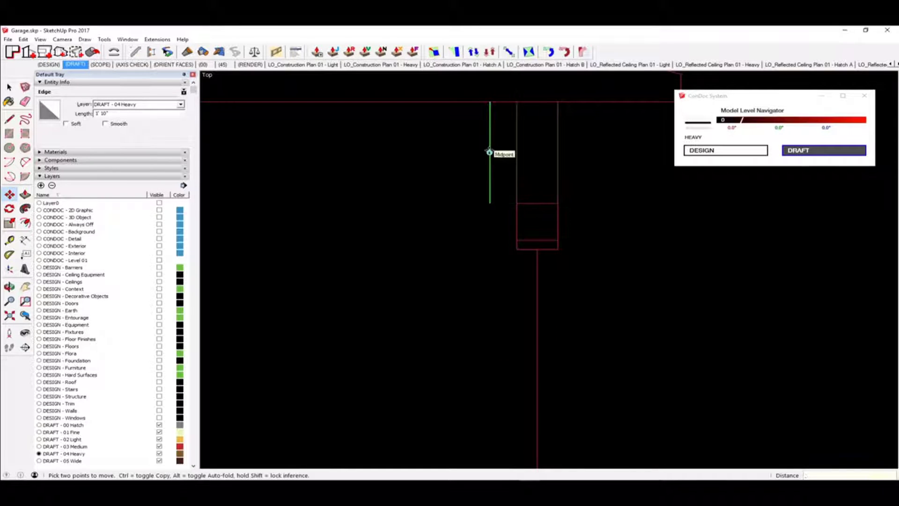
{"action": "key", "text": "Return"}
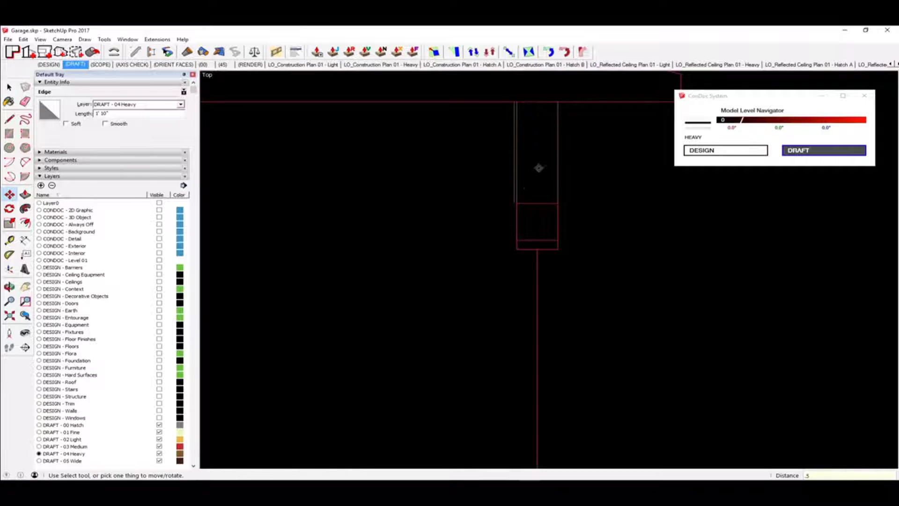
- Stretch the lower endpoint of the copied interior wall edge down past the window to the floor slab
{"action": "scroll", "coordinate": [513, 205], "scroll_direction": "up", "scroll_amount": 3}
{"action": "left_click", "coordinate": [520, 202]}
{"action": "scroll", "coordinate": [525, 225], "scroll_direction": "down", "scroll_amount": 2}
{"action": "middle_click_drag", "start_coordinate": [547, 319], "coordinate": [530, 180], "text": "shift"}
{"action": "scroll", "coordinate": [527, 225], "scroll_direction": "down", "scroll_amount": 3}
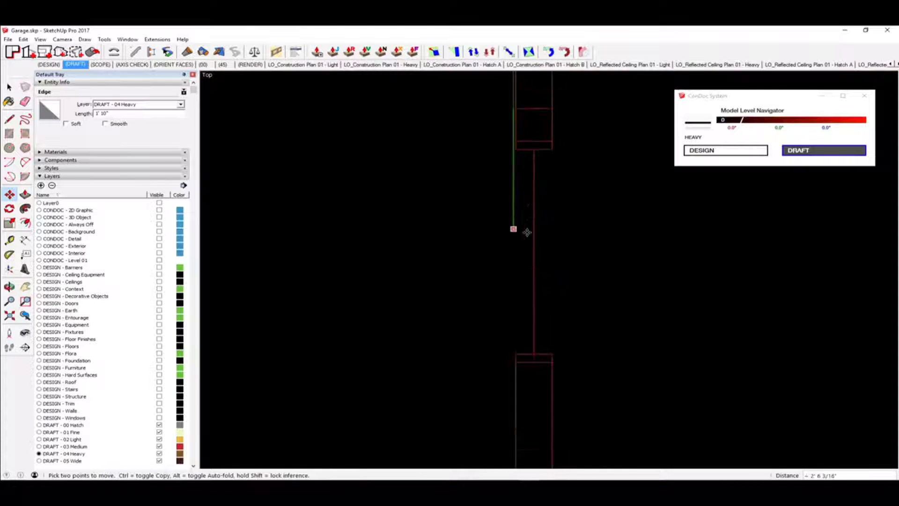
{"action": "middle_click_drag", "start_coordinate": [550, 375], "coordinate": [520, 227], "text": "shift"}
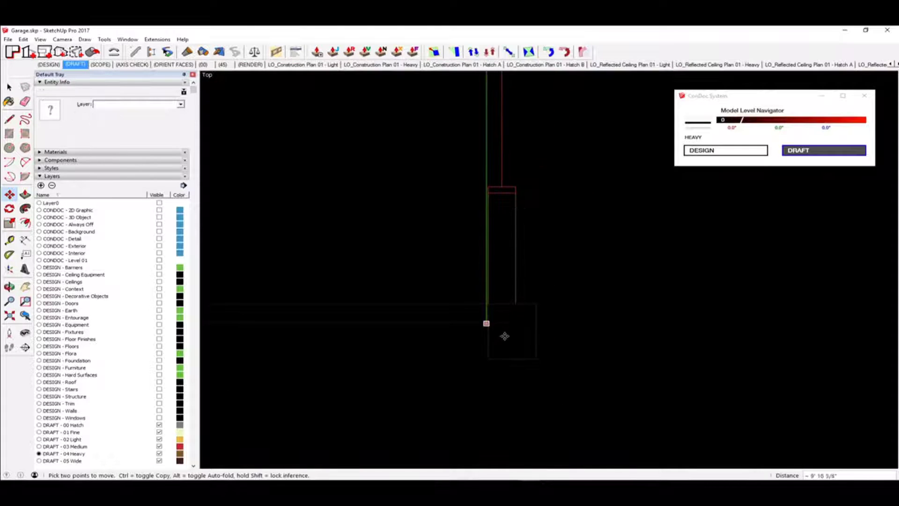
{"action": "left_click", "coordinate": [509, 295]}
- Place the CONDOC_Detail 02 component beside the garage section's window wall and explode it
{"action": "scroll", "coordinate": [547, 285], "scroll_direction": "down", "scroll_amount": 6}
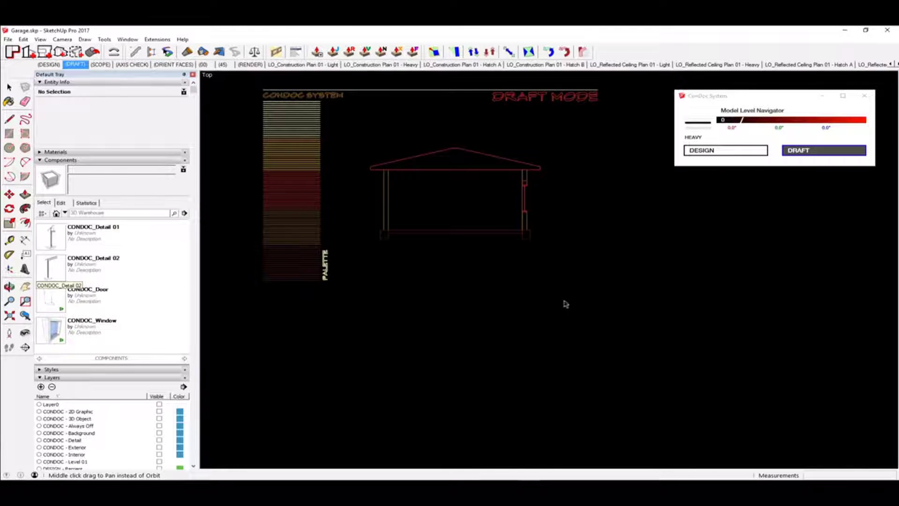
{"action": "left_click", "coordinate": [579, 226]}
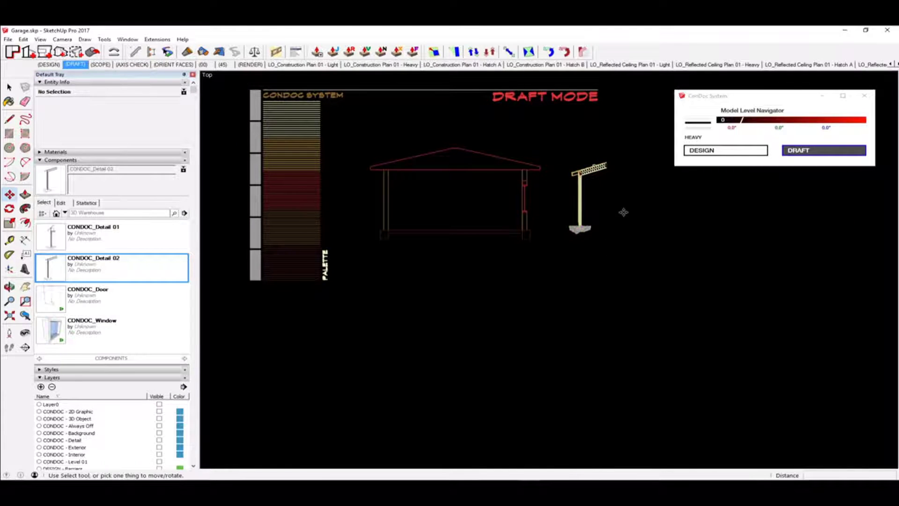
{"action": "key", "text": "space"}
{"action": "left_click", "coordinate": [594, 170]}
{"action": "scroll", "coordinate": [467, 228], "scroll_direction": "down", "scroll_amount": 4}
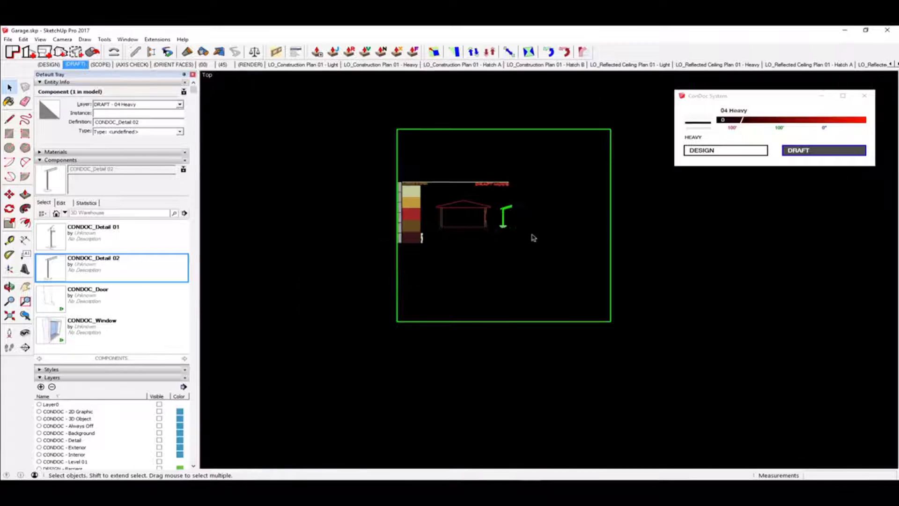
{"action": "key", "text": "x"}
{"action": "scroll", "coordinate": [523, 218], "scroll_direction": "up", "scroll_amount": 8}
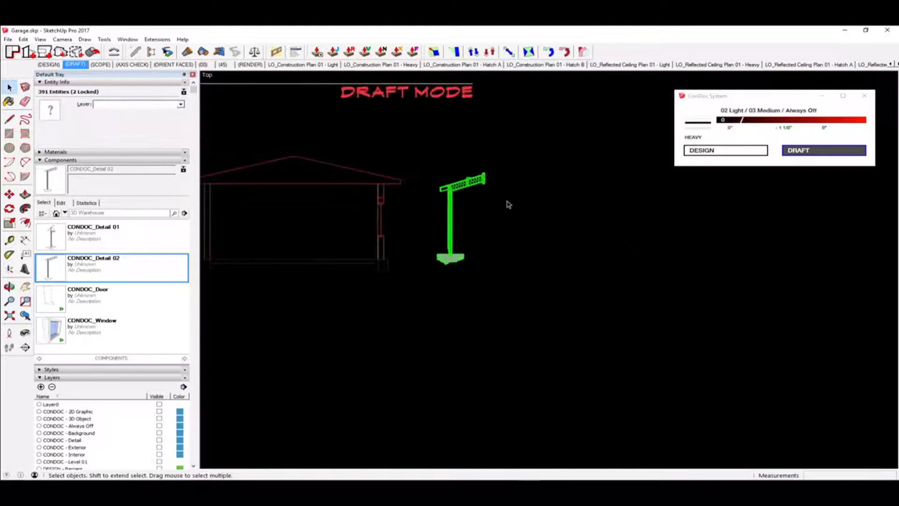
- Examine the exploded detail's geometry and its line-weight layers beside the garage section
{"action": "mouse_move", "coordinate": [518, 155]}
{"action": "left_mouse_down"}
{"action": "mouse_move", "coordinate": [367, 317]}
{"action": "mouse_move", "coordinate": [375, 324]}
{"action": "left_mouse_up"}
{"action": "left_click", "coordinate": [554, 296]}
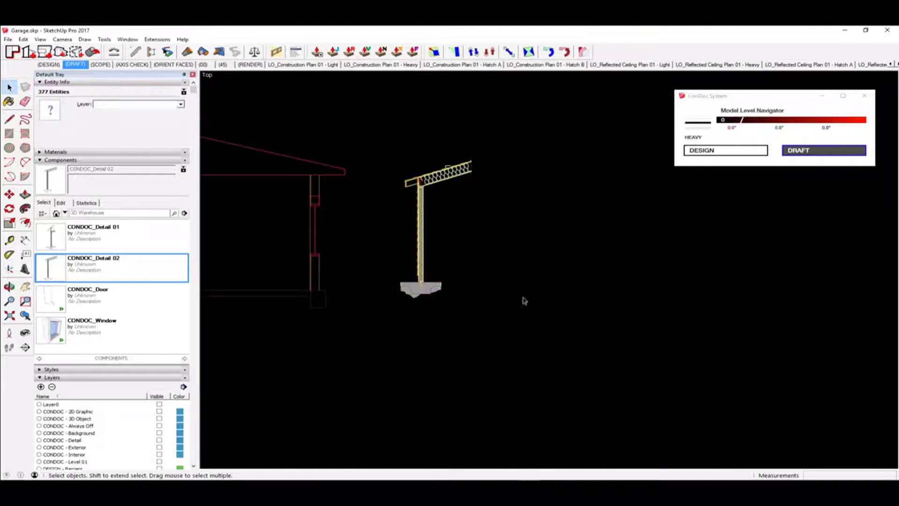
{"action": "left_click_drag", "start_coordinate": [522, 351], "coordinate": [410, 139]}
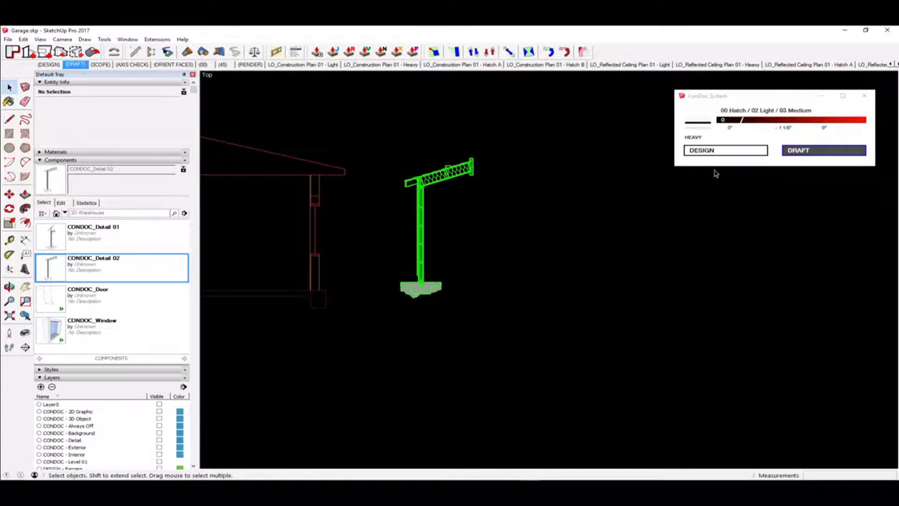
{"action": "left_click", "coordinate": [530, 184]}
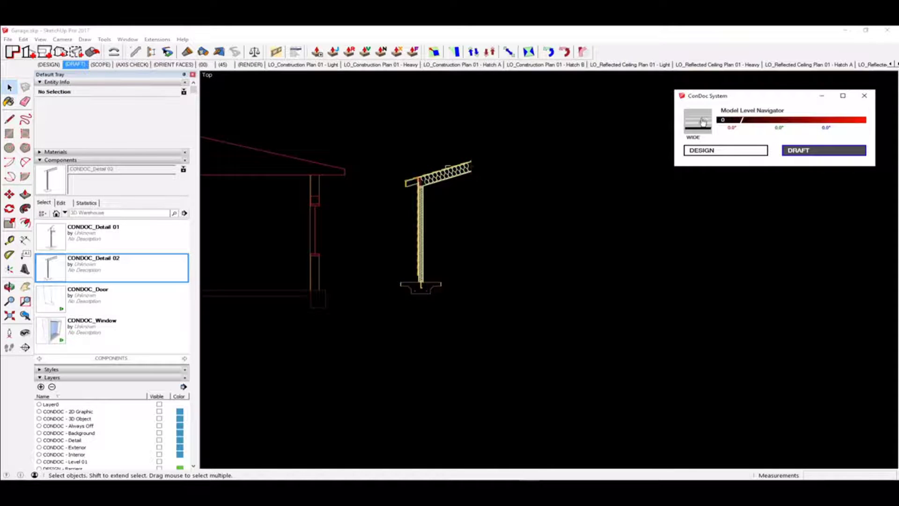
{"action": "scroll", "coordinate": [456, 183], "scroll_direction": "up", "scroll_amount": 2}
{"action": "scroll", "coordinate": [454, 182], "scroll_direction": "up", "scroll_amount": 1}
{"action": "scroll", "coordinate": [601, 219], "scroll_direction": "down", "scroll_amount": 3}
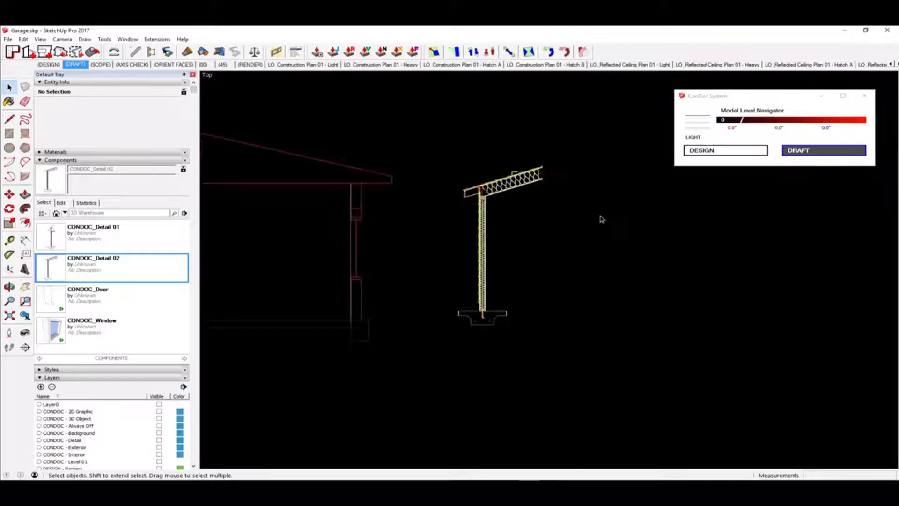
{"action": "scroll", "coordinate": [379, 227], "scroll_direction": "up", "scroll_amount": 3}
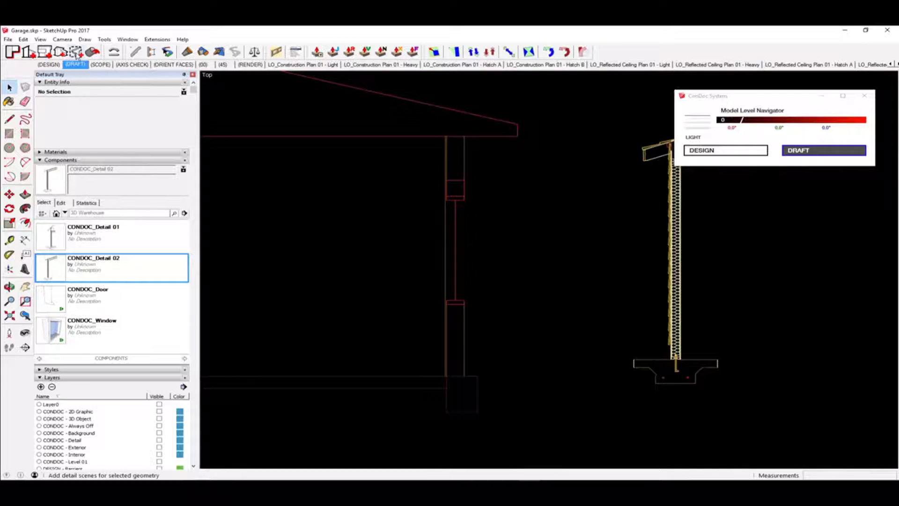
- Add the ConDoc detail scenes to the model and save the file
{"action": "left_click", "coordinate": [74, 53]}
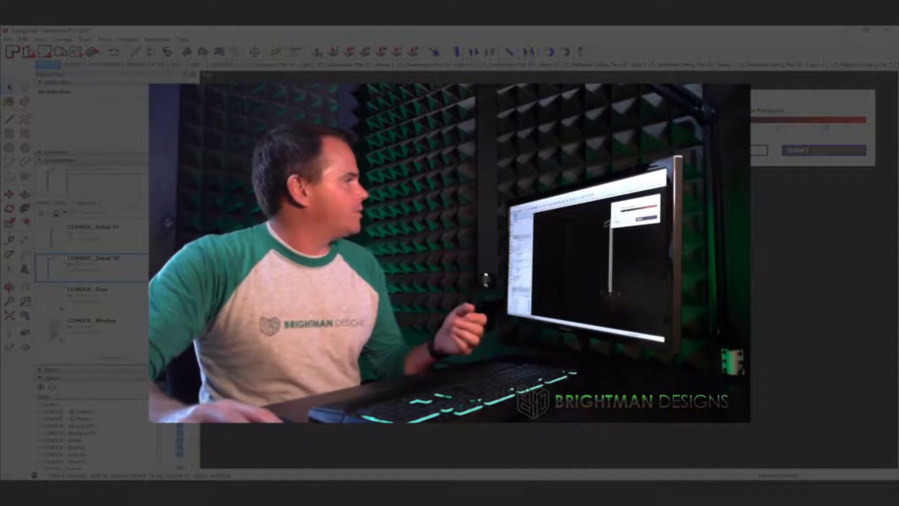
{"action": "left_click", "coordinate": [8, 40]}
{"action": "left_click", "coordinate": [19, 70]}
- Switch to LayOut, dismiss the Document Setup dialog and add a new page after the plan drawings
{"action": "mouse_move", "coordinate": [330, 477]}
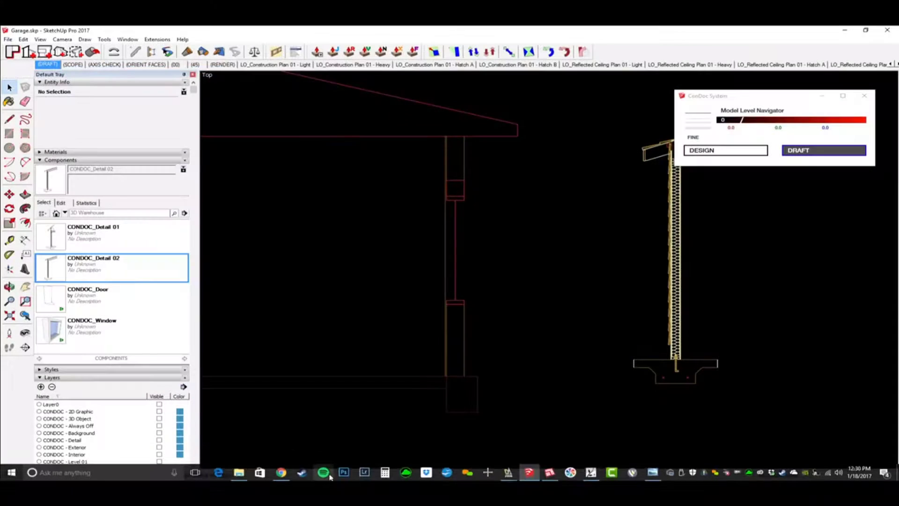
{"action": "left_click", "coordinate": [550, 472]}
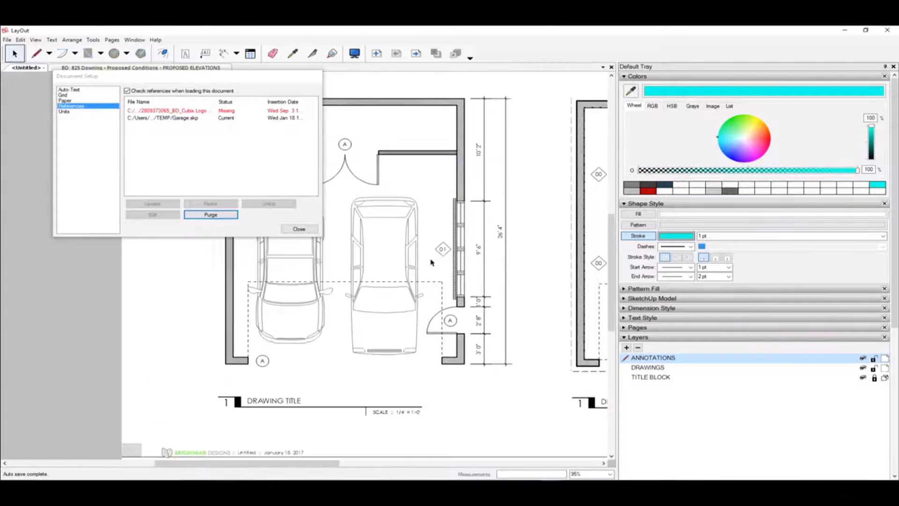
{"action": "left_click", "coordinate": [300, 229]}
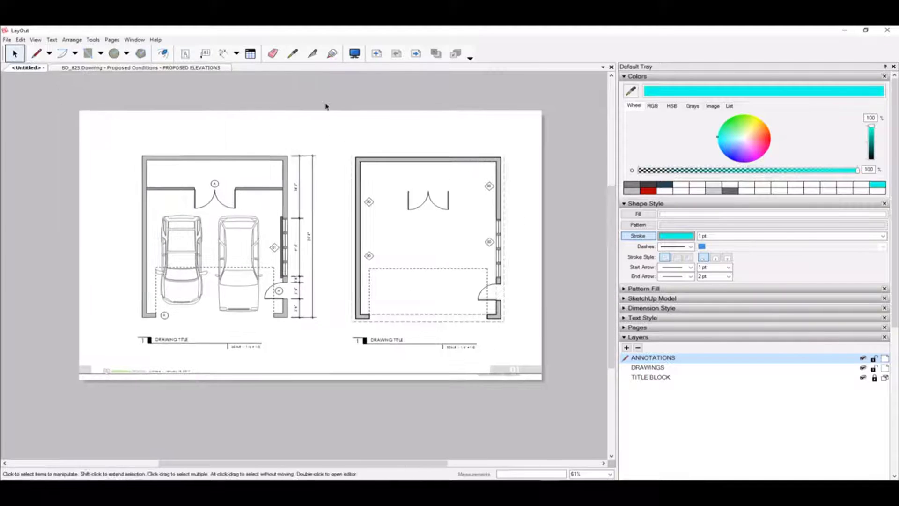
{"action": "left_click", "coordinate": [377, 55]}
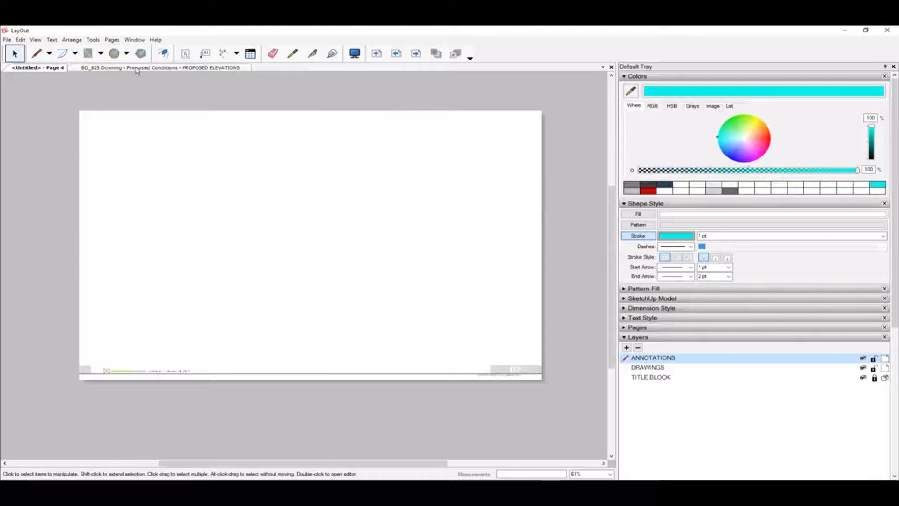
- Show the CONDOC_3.0 - Detail scrapbook with its Drawing 01 detail viewports
{"action": "left_click", "coordinate": [674, 205]}
{"action": "left_click", "coordinate": [674, 262]}
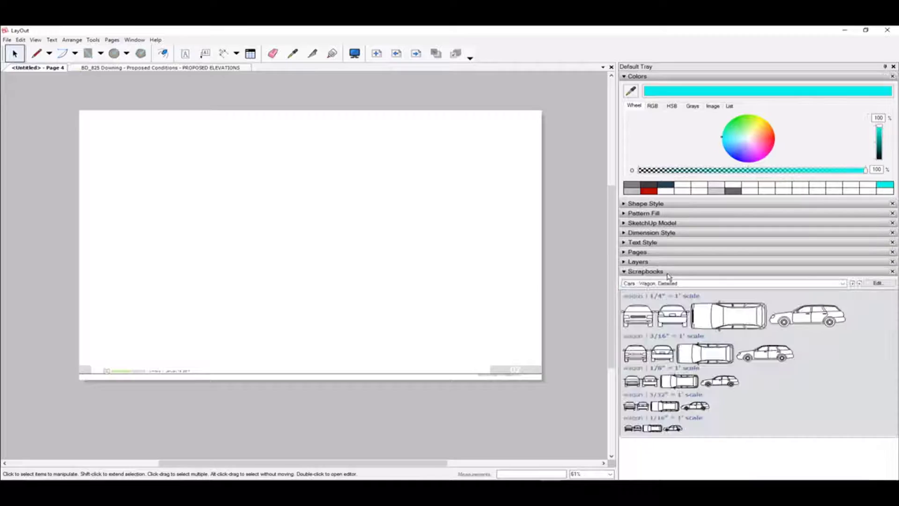
{"action": "left_click", "coordinate": [675, 284]}
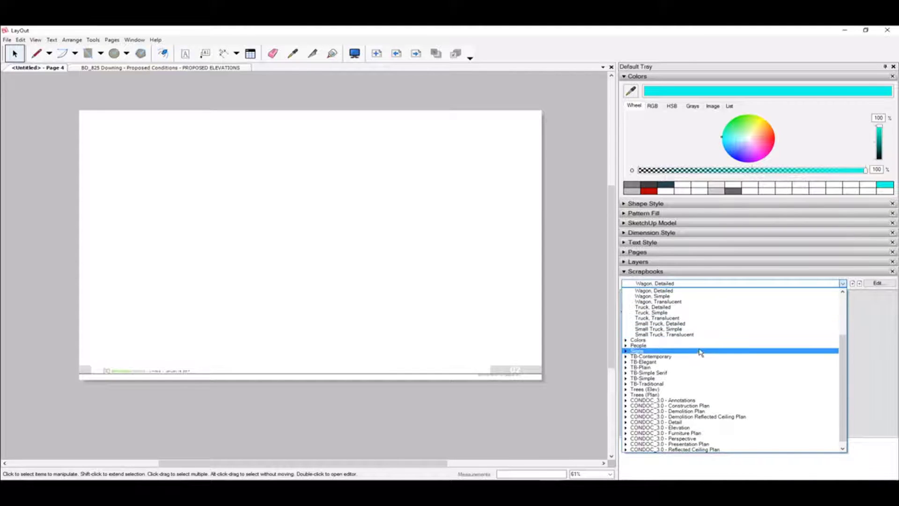
{"action": "left_click", "coordinate": [697, 423]}
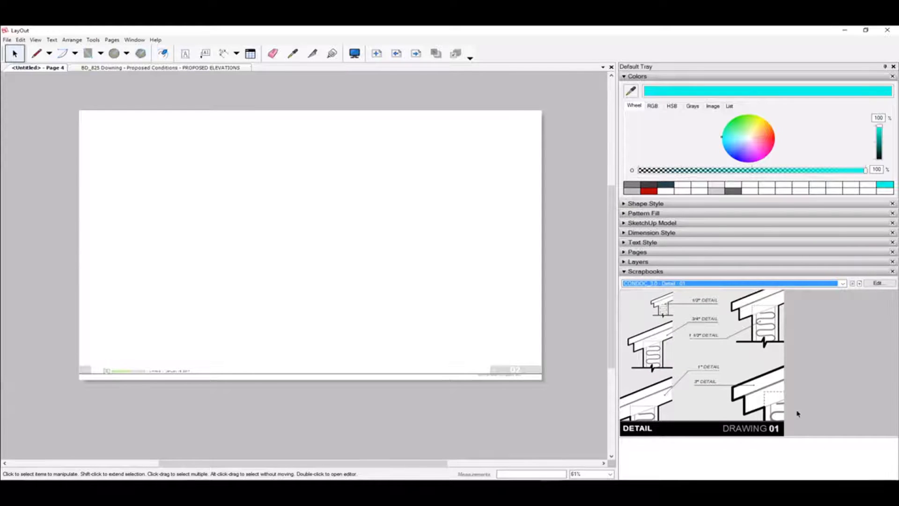
- Place two Drawing 01 detail viewports of different scales from the scrapbook on the new page
{"action": "left_click", "coordinate": [672, 380]}
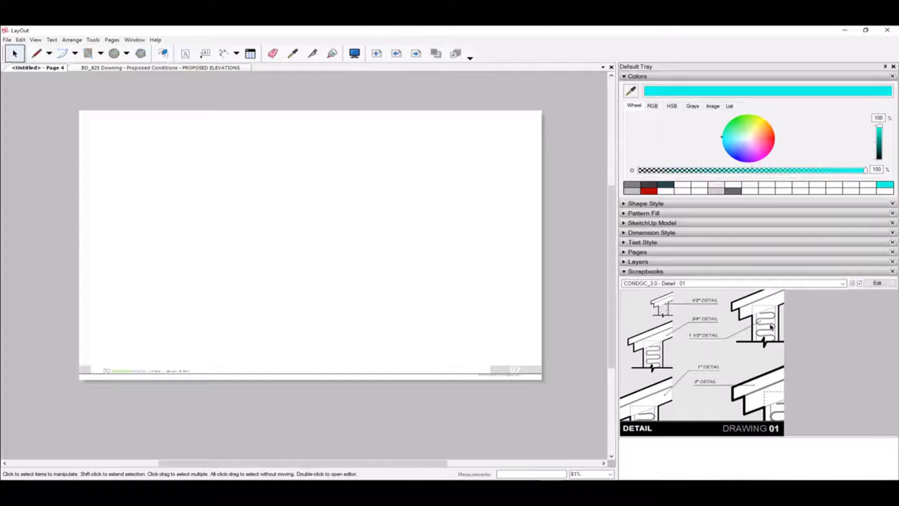
{"action": "left_click_drag", "start_coordinate": [401, 230], "coordinate": [403, 231]}
{"action": "scroll", "coordinate": [275, 275], "scroll_direction": "down", "scroll_amount": 3}
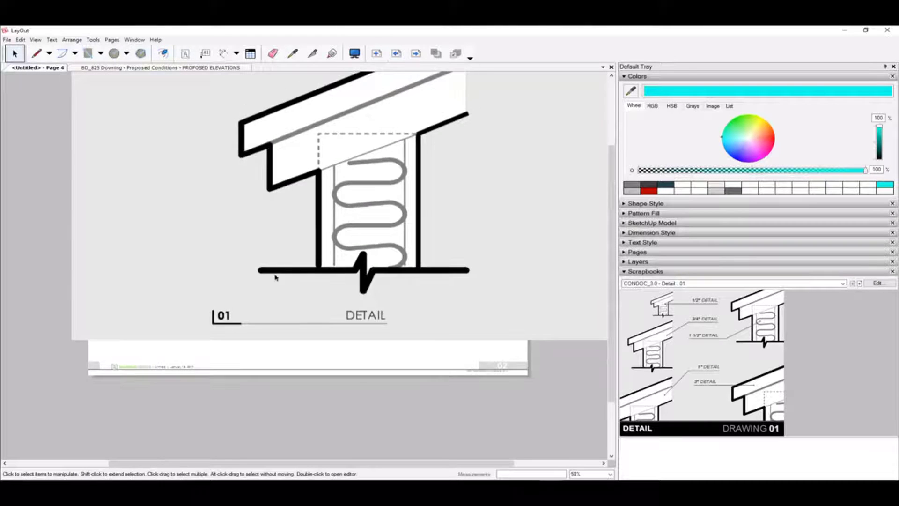
{"action": "left_click_drag", "start_coordinate": [472, 222], "coordinate": [503, 211]}
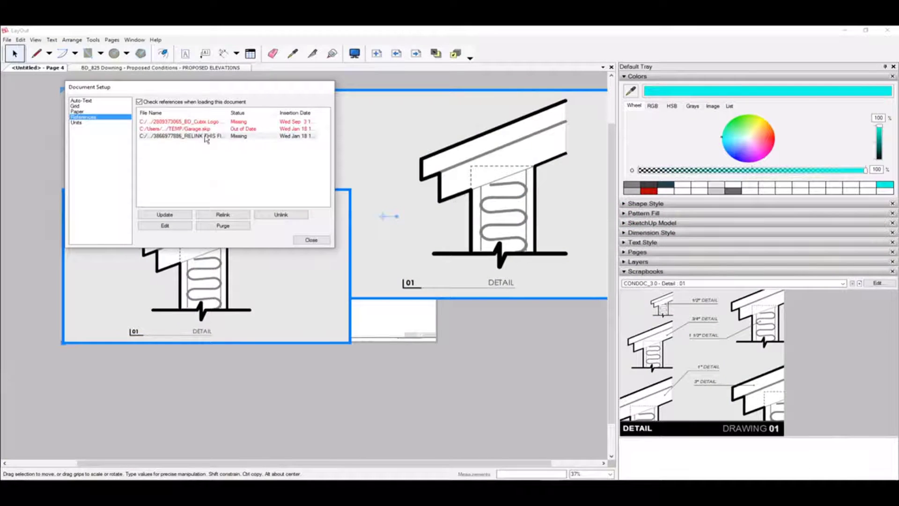
- Relink the missing RELINK THIS FILE reference to the Garage.skp model in the TEMP folder
{"action": "left_click", "coordinate": [206, 136]}
{"action": "left_click", "coordinate": [220, 214]}
{"action": "left_click", "coordinate": [342, 217]}
{"action": "left_click", "coordinate": [235, 215]}
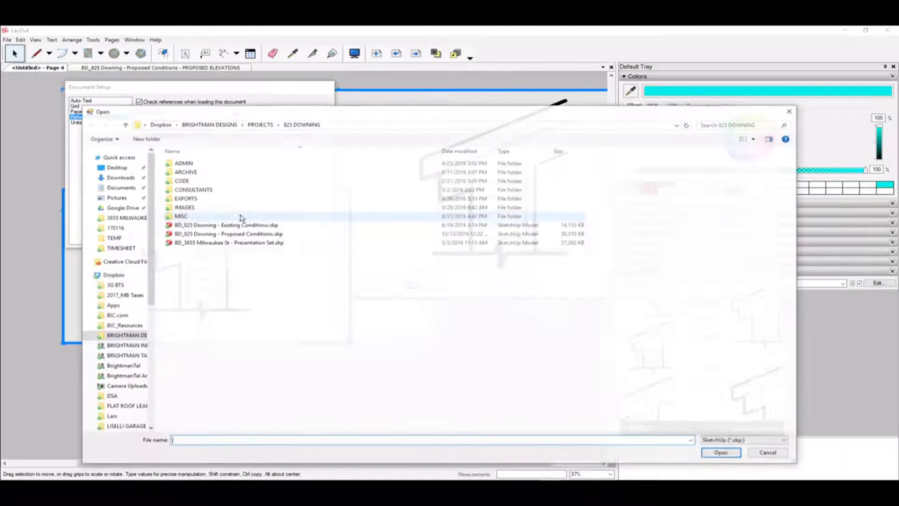
{"action": "left_click", "coordinate": [116, 167]}
{"action": "double_click", "coordinate": [196, 199]}
{"action": "double_click", "coordinate": [196, 199]}
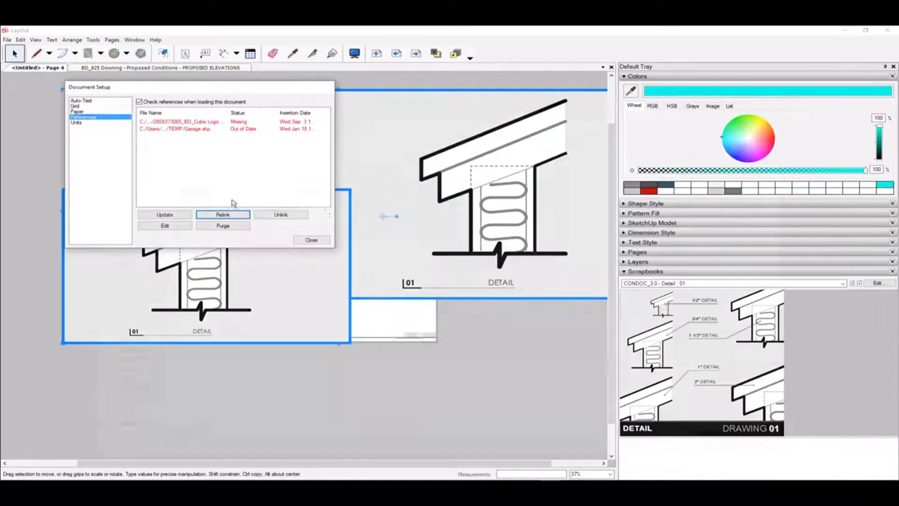
- Update the out-of-date Garage.skp reference, close the document setup and deselect the viewports
{"action": "left_click", "coordinate": [244, 128]}
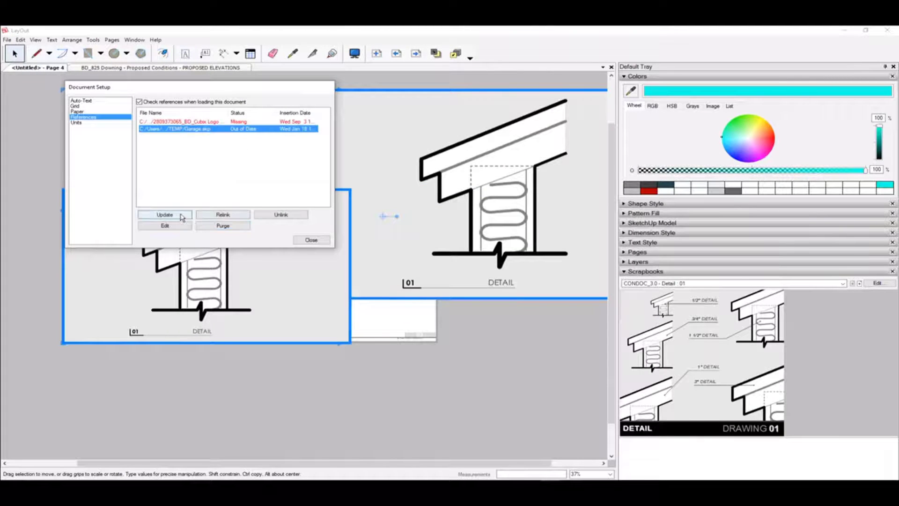
{"action": "left_click", "coordinate": [165, 215]}
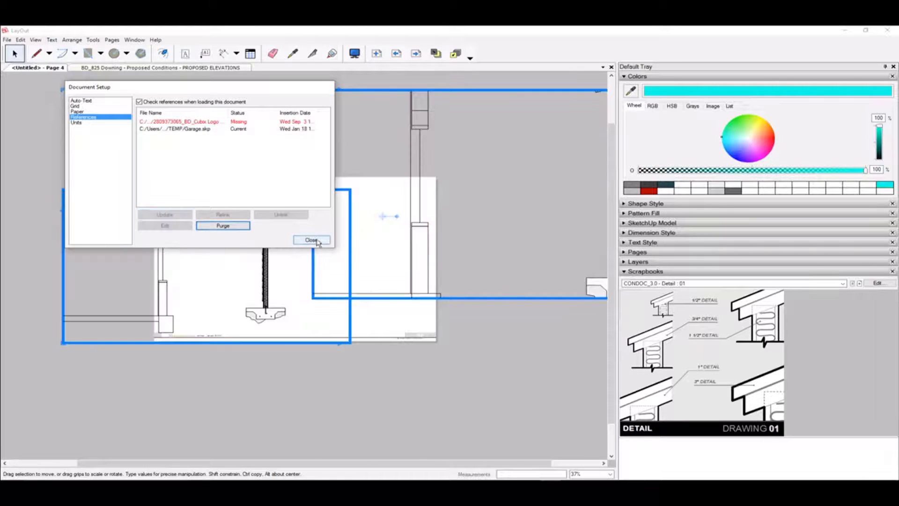
{"action": "left_click", "coordinate": [313, 240]}
{"action": "scroll", "coordinate": [366, 334], "scroll_direction": "down", "scroll_amount": 1}
{"action": "left_click", "coordinate": [411, 362]}
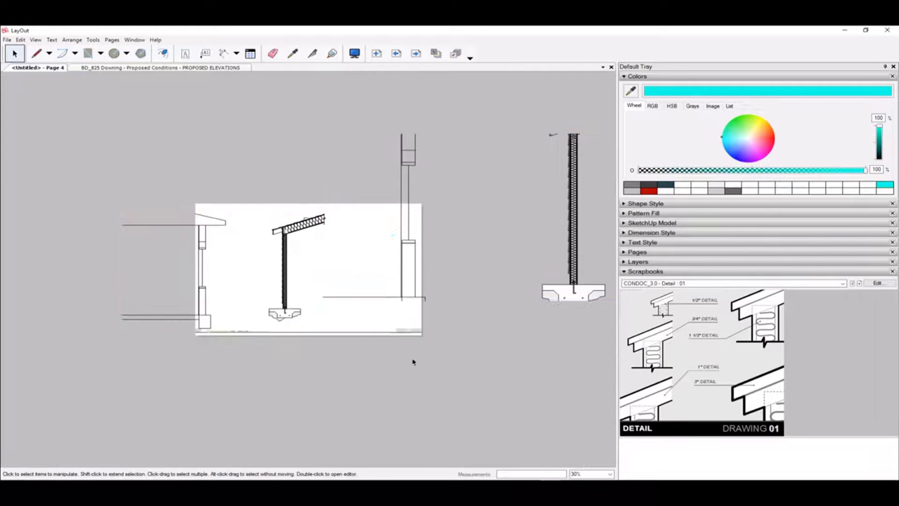
- Reposition both detail viewports and extend the larger one's frame to include the full roof and footings
{"action": "left_click_drag", "start_coordinate": [281, 230], "coordinate": [231, 225]}
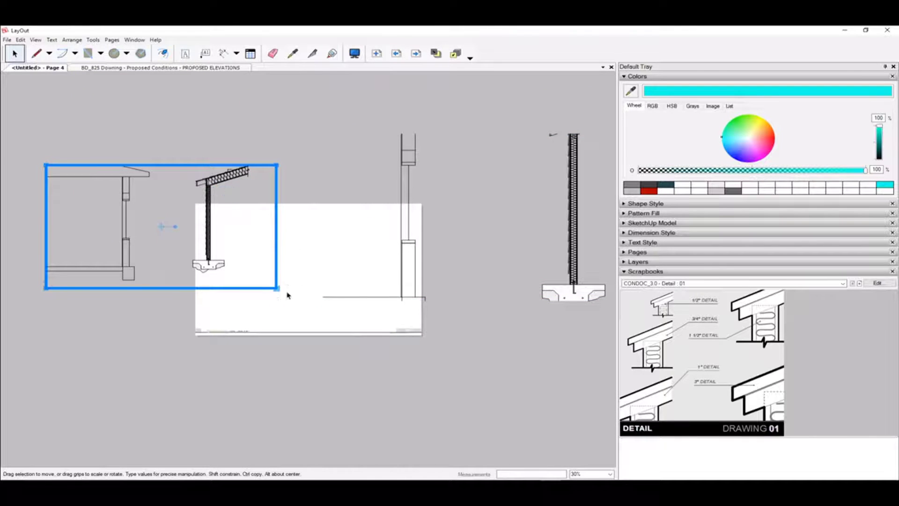
{"action": "left_click_drag", "start_coordinate": [409, 216], "coordinate": [318, 227]}
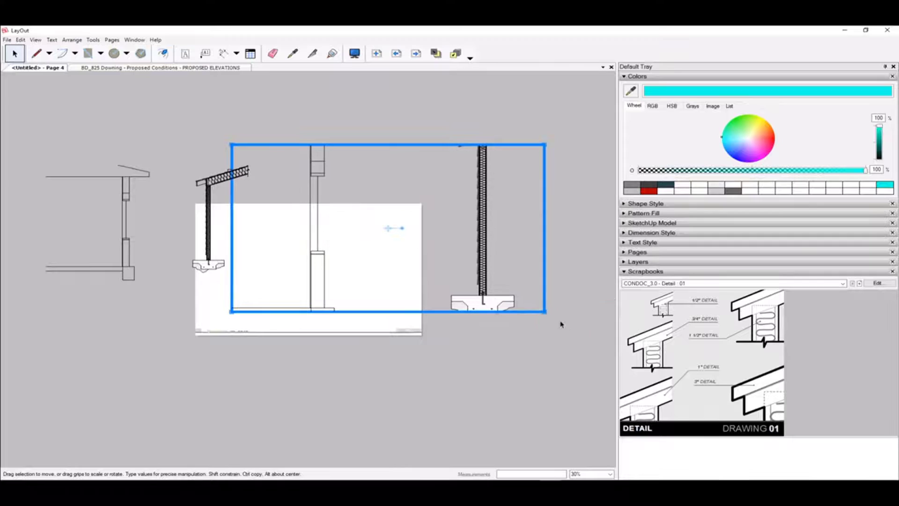
{"action": "left_click_drag", "start_coordinate": [547, 313], "coordinate": [589, 358]}
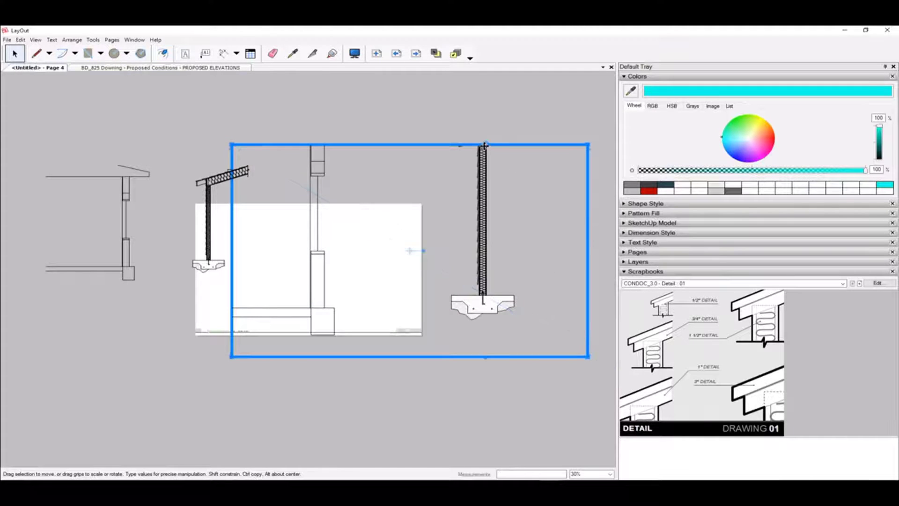
{"action": "left_click_drag", "start_coordinate": [482, 140], "coordinate": [482, 100]}
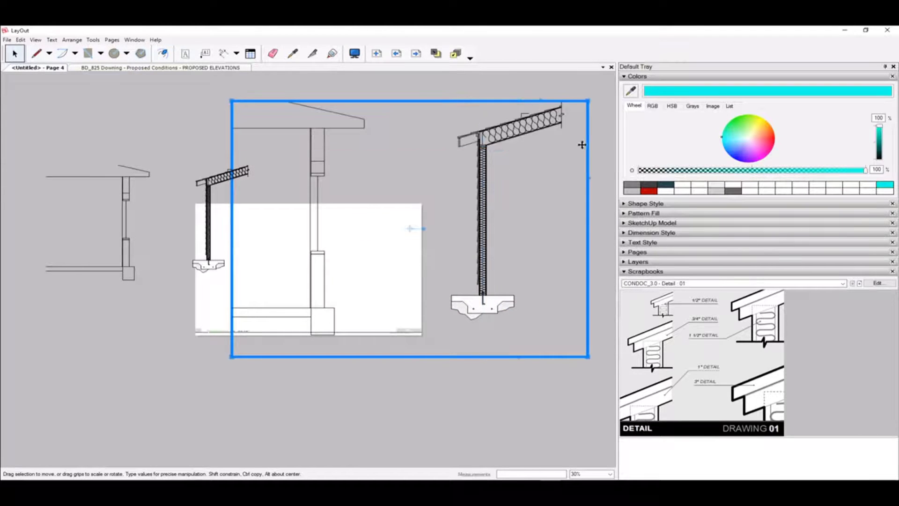
- Crop the larger detail viewport to the roof-to-wall junction on the page and add a drawing title from the Annotations SYMBOLS scrapbook beneath it
{"action": "mouse_move", "coordinate": [235, 358]}
{"action": "left_mouse_down"}
{"action": "mouse_move", "coordinate": [432, 231]}
{"action": "mouse_move", "coordinate": [454, 195]}
{"action": "mouse_move", "coordinate": [438, 182]}
{"action": "mouse_move", "coordinate": [271, 270]}
{"action": "mouse_move", "coordinate": [280, 271]}
{"action": "left_mouse_up"}
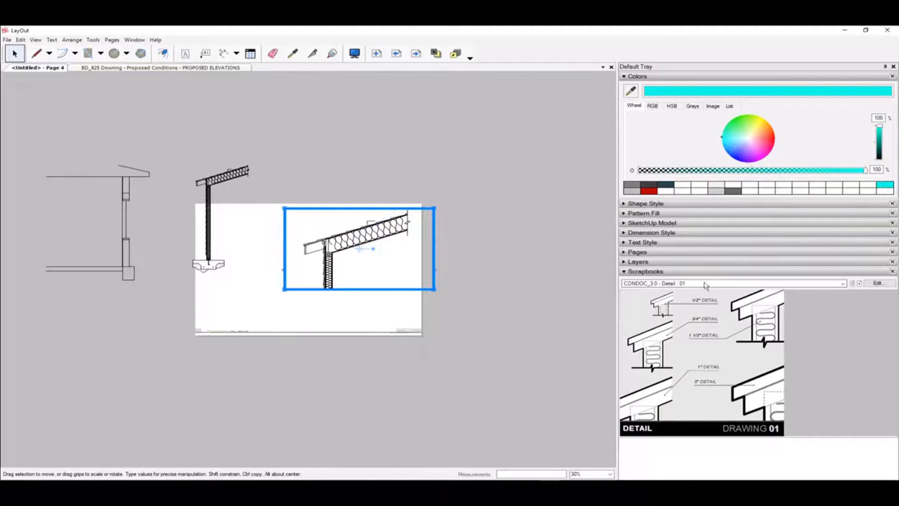
{"action": "left_click", "coordinate": [715, 284]}
{"action": "left_click", "coordinate": [711, 329]}
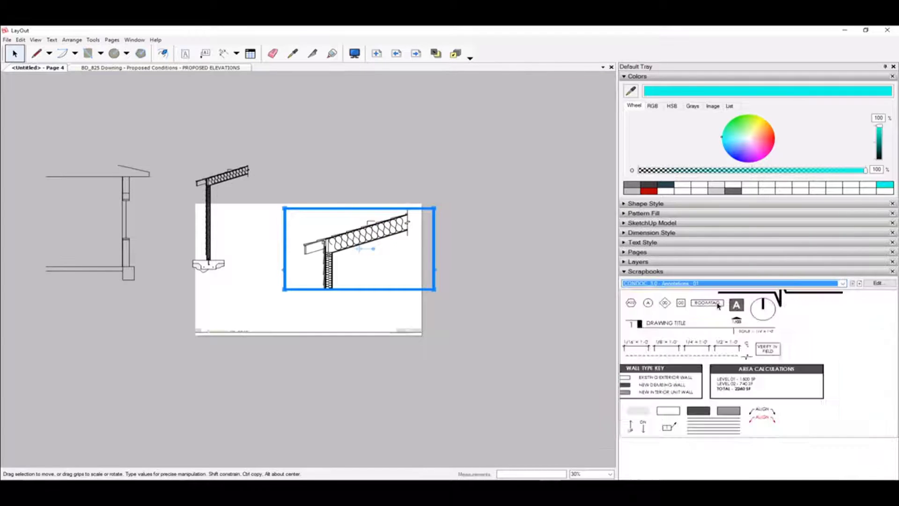
{"action": "mouse_move", "coordinate": [663, 323]}
{"action": "left_mouse_down"}
{"action": "mouse_move", "coordinate": [586, 329]}
{"action": "mouse_move", "coordinate": [311, 303]}
{"action": "mouse_move", "coordinate": [141, 210]}
{"action": "left_mouse_up"}
- Crop the smaller viewport to the window head, move it onto the page beside the roof detail and add a drawing title beneath it
{"action": "left_click", "coordinate": [239, 213]}
{"action": "left_click", "coordinate": [216, 190]}
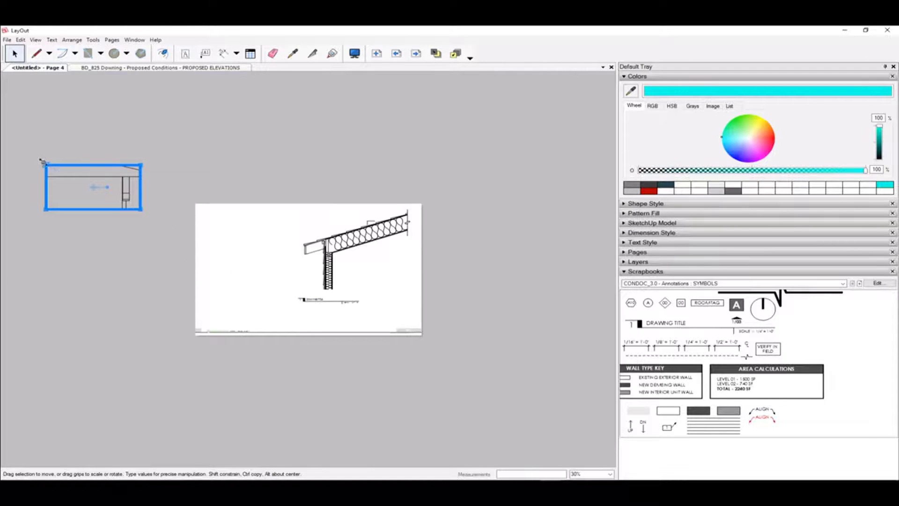
{"action": "left_click_drag", "start_coordinate": [42, 162], "coordinate": [86, 183]}
{"action": "left_click_drag", "start_coordinate": [132, 203], "coordinate": [257, 238]}
{"action": "left_click_drag", "start_coordinate": [662, 325], "coordinate": [245, 260]}
- Examine the linework and line weights of the window head detail and the roof-to-wall detail up close
{"action": "scroll", "coordinate": [255, 240], "scroll_direction": "up", "scroll_amount": 4}
{"action": "scroll", "coordinate": [243, 233], "scroll_direction": "up", "scroll_amount": 8}
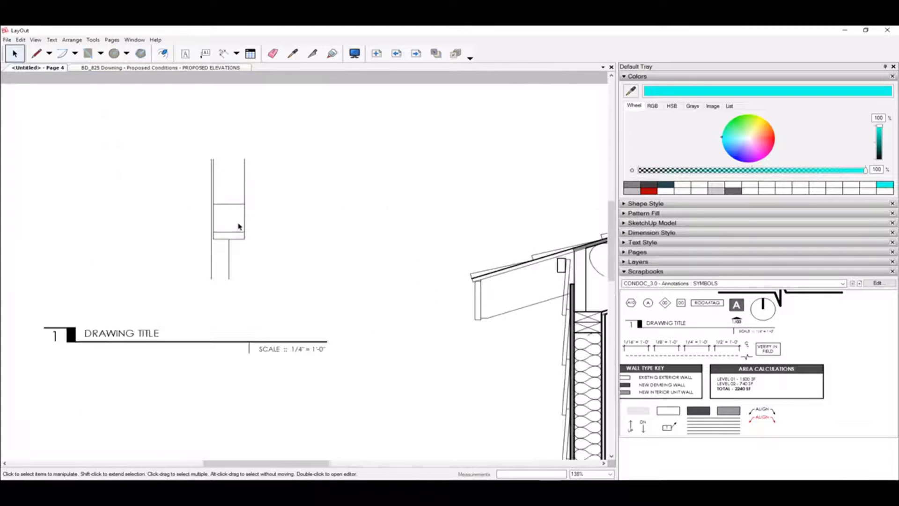
{"action": "scroll", "coordinate": [197, 178], "scroll_direction": "up", "scroll_amount": 4}
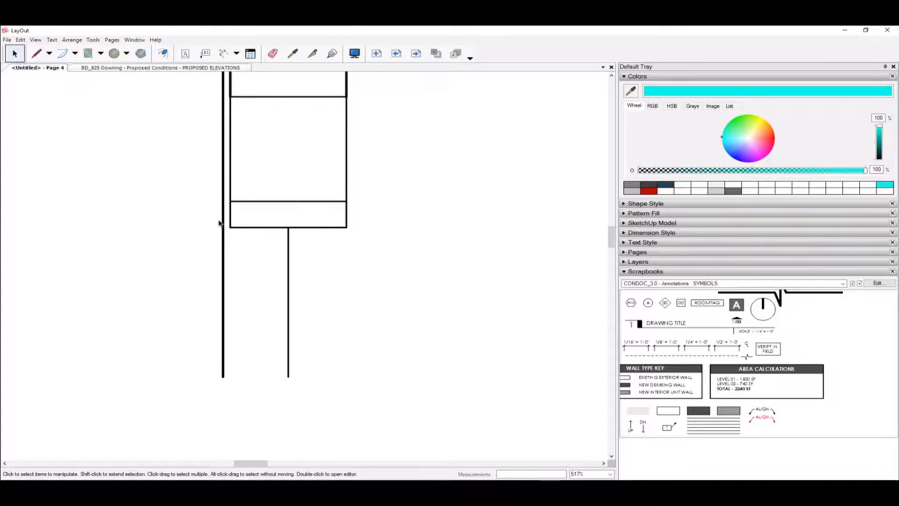
{"action": "scroll", "coordinate": [254, 229], "scroll_direction": "down", "scroll_amount": 5}
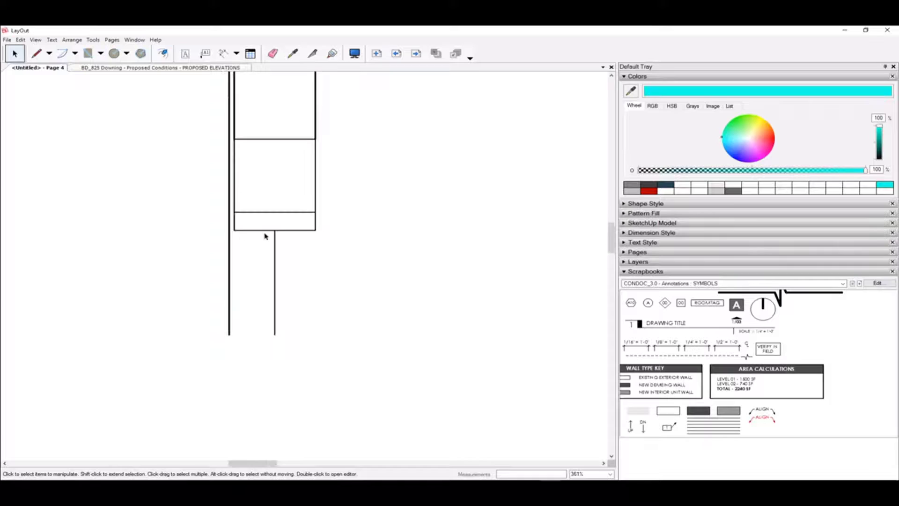
{"action": "middle_click_drag", "start_coordinate": [519, 283], "coordinate": [84, 237]}
{"action": "middle_click_drag", "start_coordinate": [459, 278], "coordinate": [370, 223]}
{"action": "scroll", "coordinate": [371, 223], "scroll_direction": "up", "scroll_amount": 2}
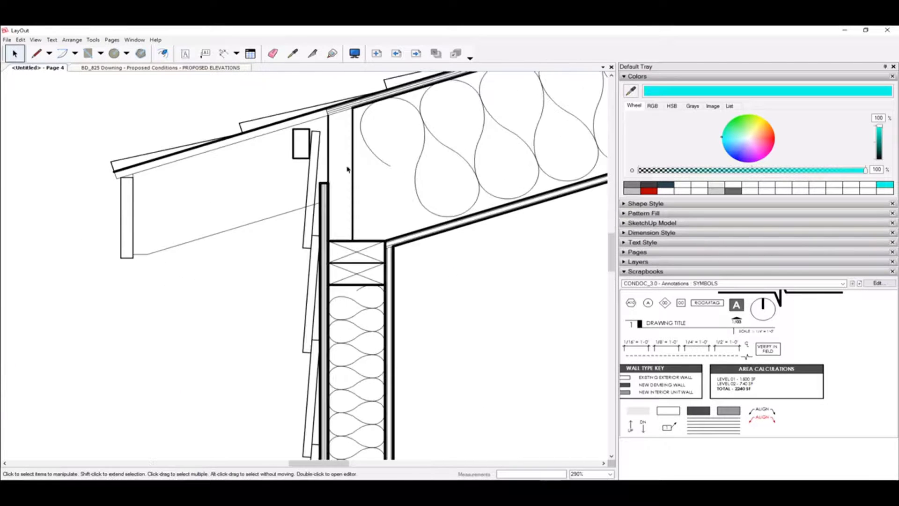
{"action": "middle_click_drag", "start_coordinate": [425, 259], "coordinate": [374, 221]}
{"action": "scroll", "coordinate": [358, 209], "scroll_direction": "down", "scroll_amount": 5}
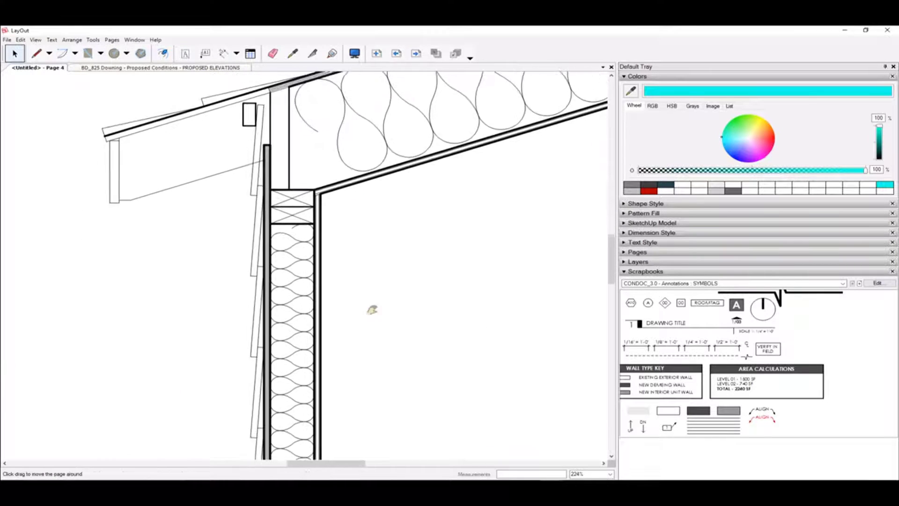
{"action": "scroll", "coordinate": [331, 291], "scroll_direction": "up", "scroll_amount": 4}
{"action": "scroll", "coordinate": [330, 285], "scroll_direction": "down", "scroll_amount": 6}
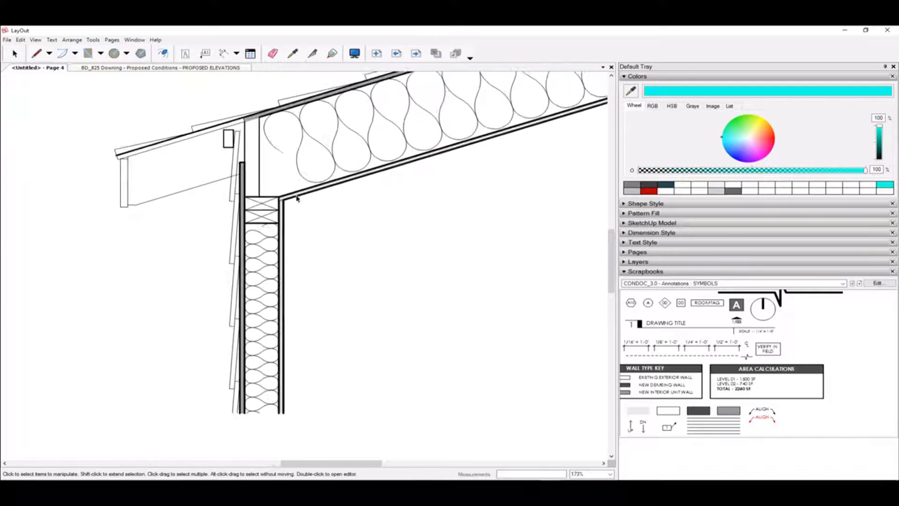